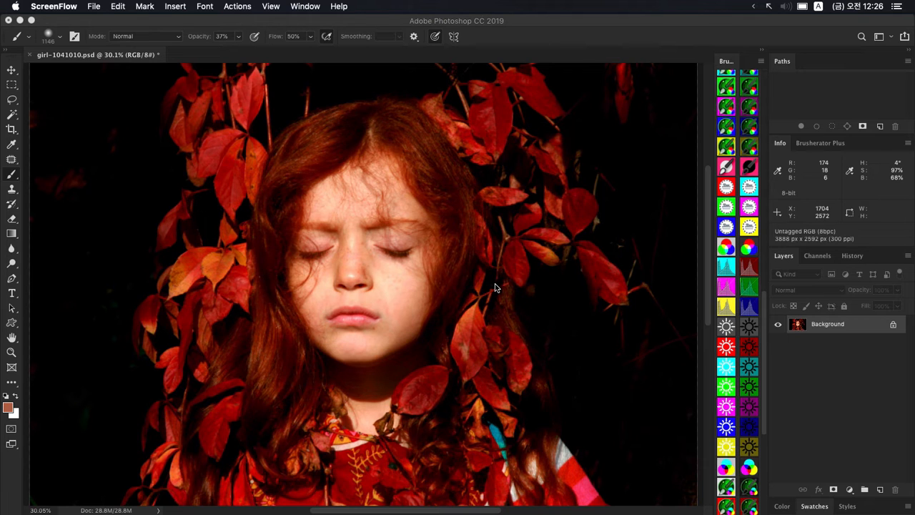
- Examine the portrait's Red, Green and Blue channels one at a time and return to the RGB composite
left_click(431, 261)
left_click_drag(442, 255, 431, 256)
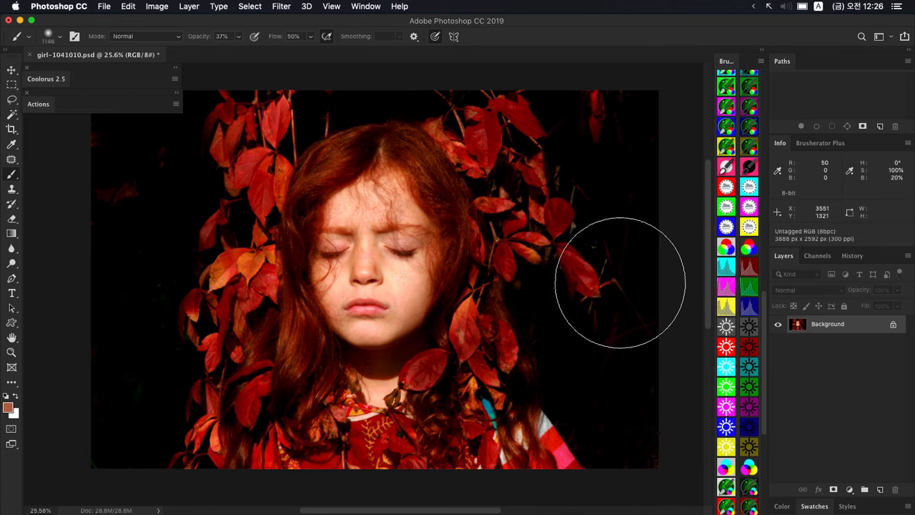
left_click(816, 259)
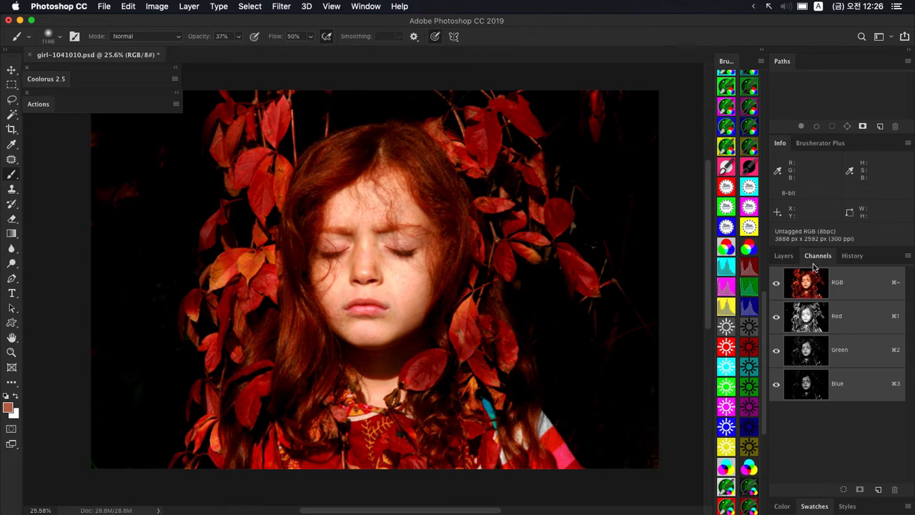
left_click(817, 317)
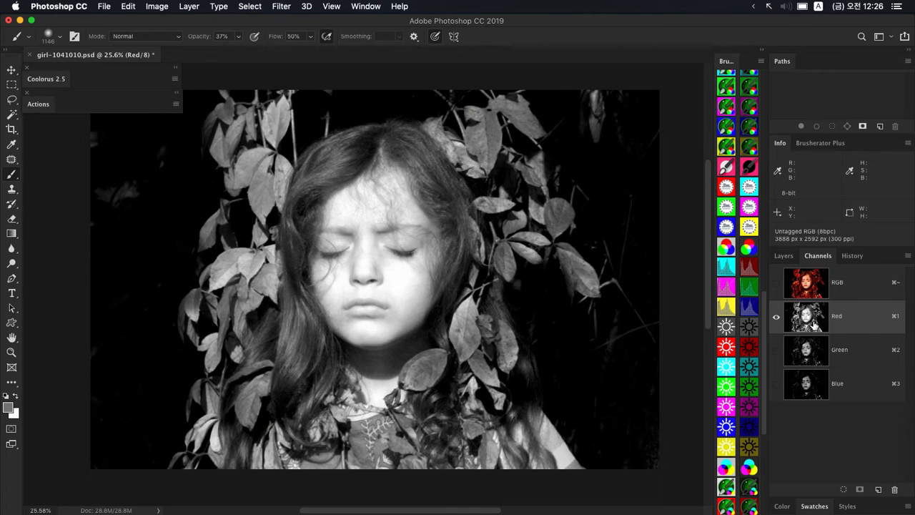
left_click(810, 358)
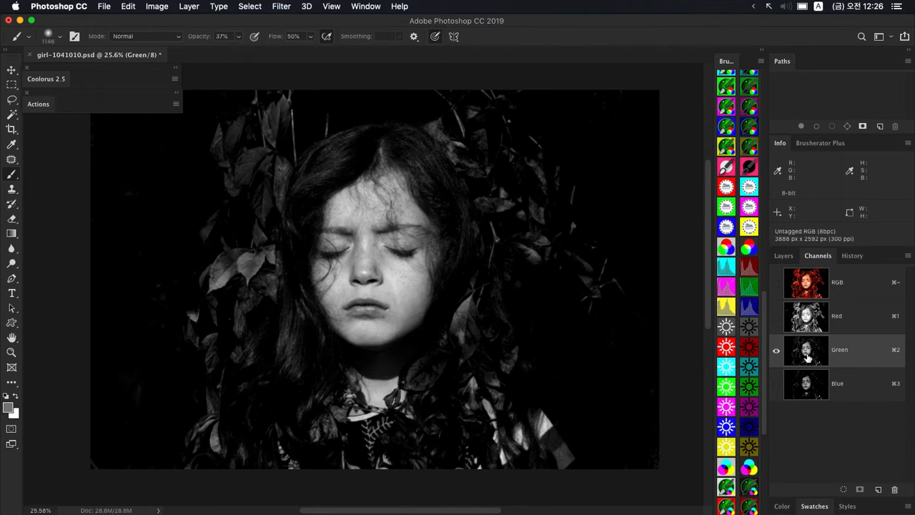
left_click(807, 392)
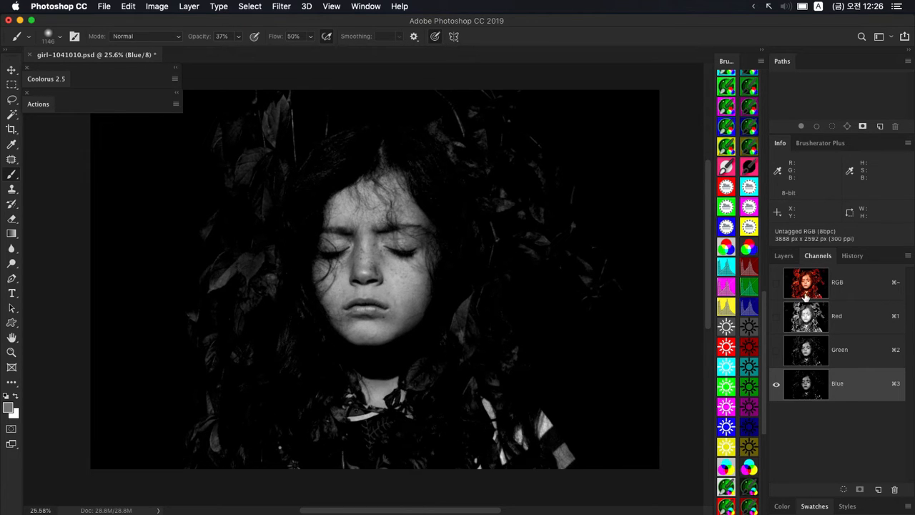
left_click(807, 322)
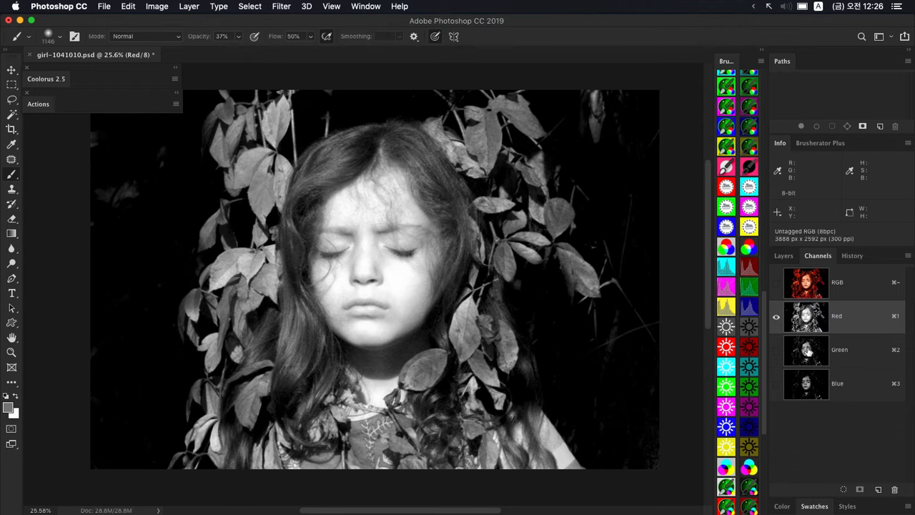
left_click(808, 352)
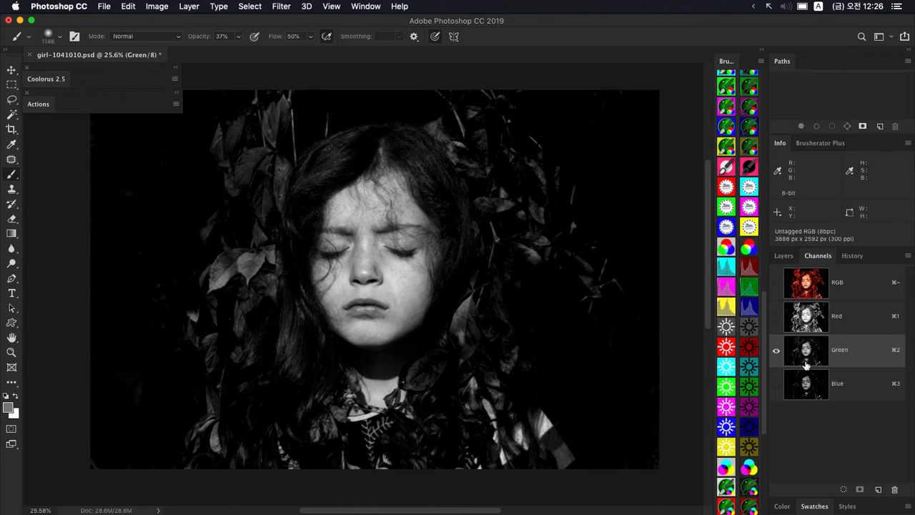
left_click(806, 386)
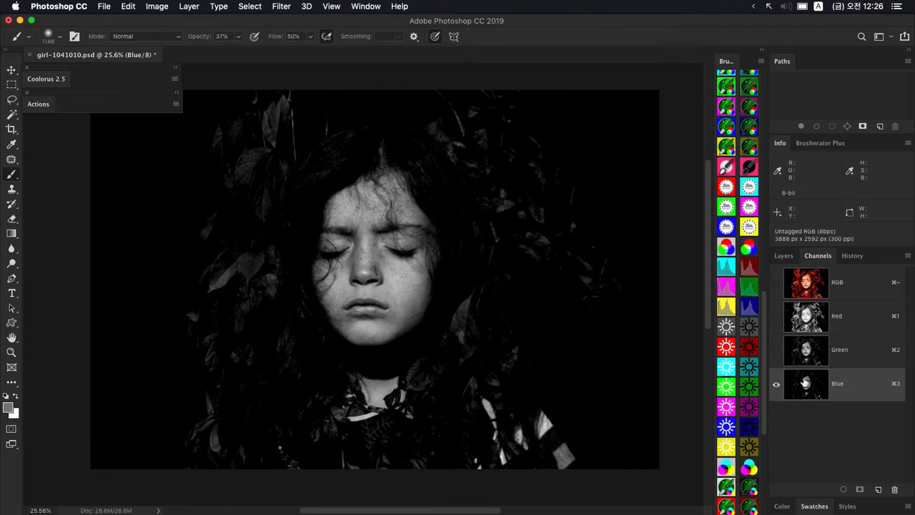
left_click(798, 282)
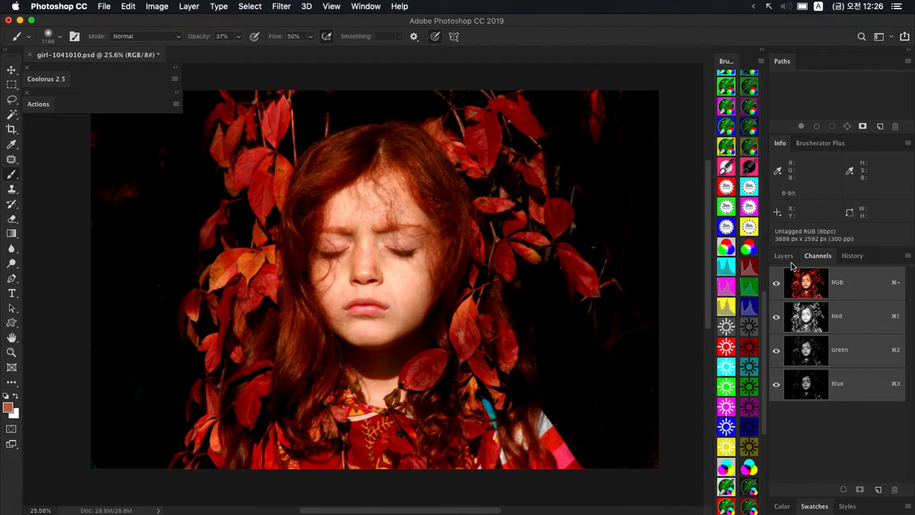
left_click(784, 256)
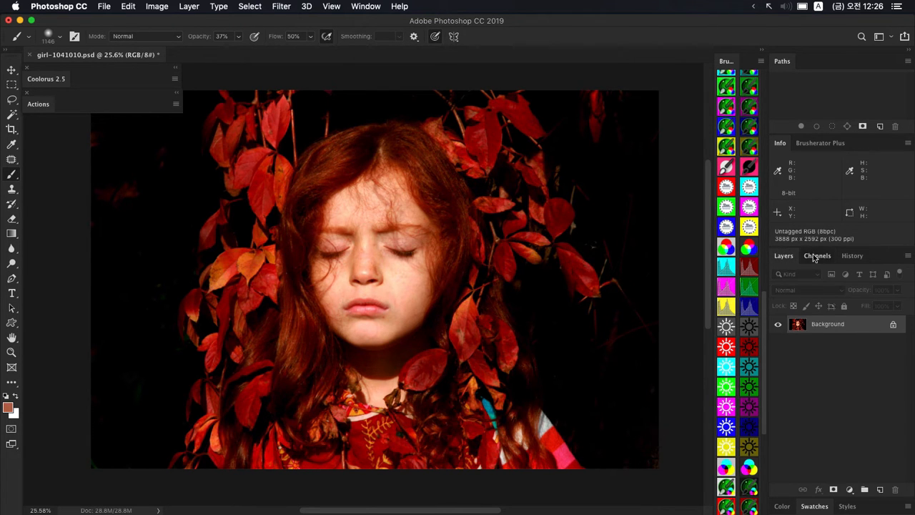
- Compare the greyscale Red, Green and Blue channels once more, ending with the full-colour image and the layer list
left_click(817, 256)
left_click(809, 319)
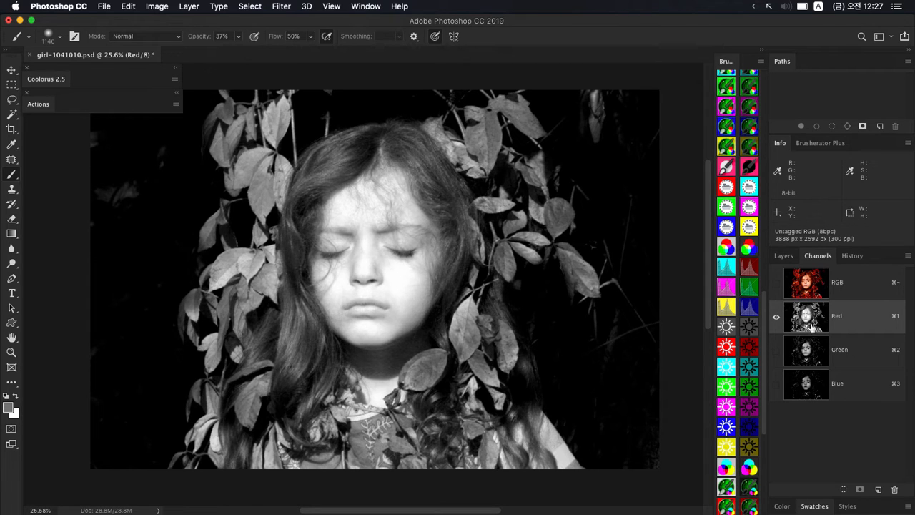
left_click(811, 353)
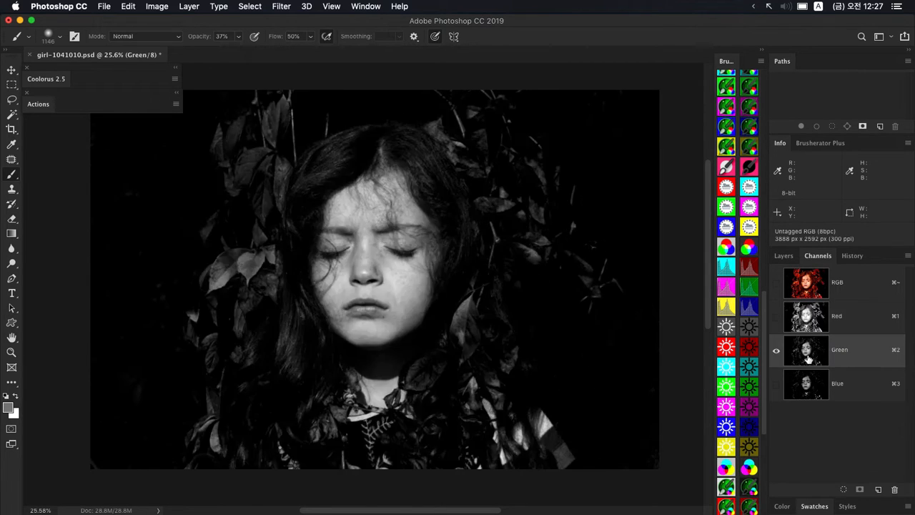
left_click(808, 381)
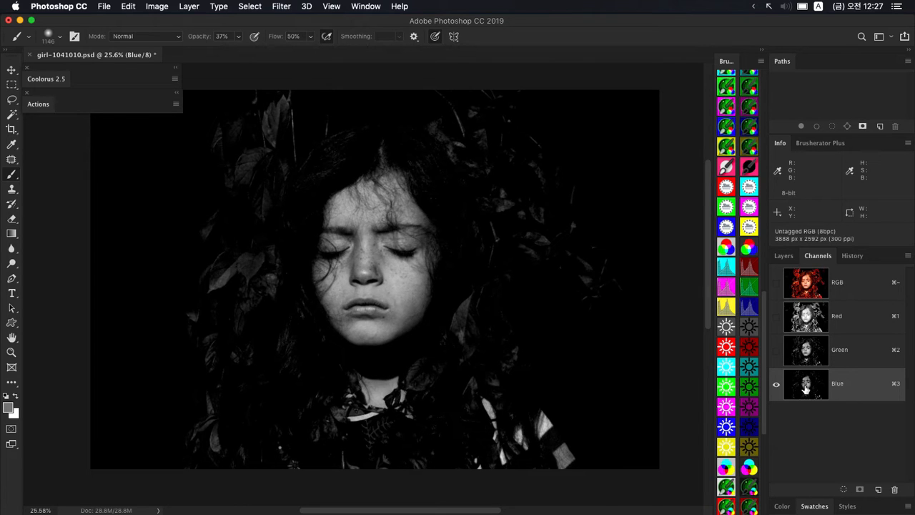
left_click(806, 284)
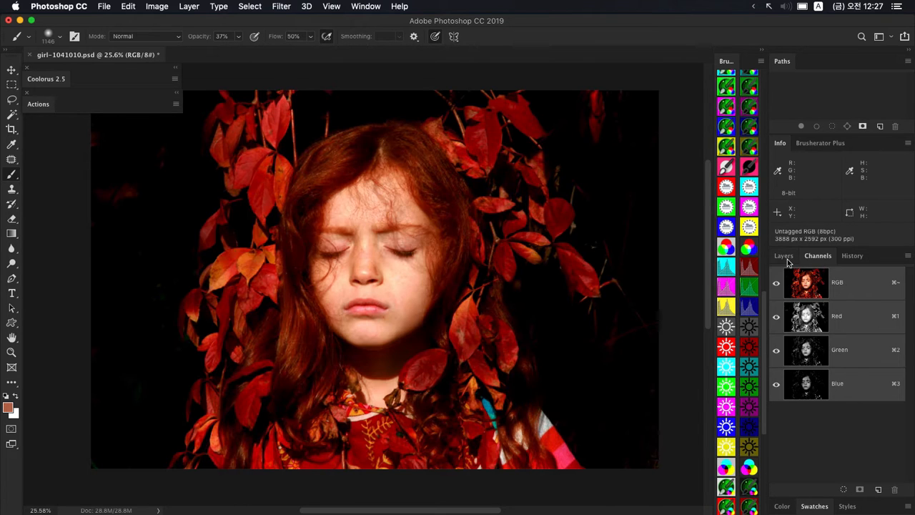
left_click(786, 259)
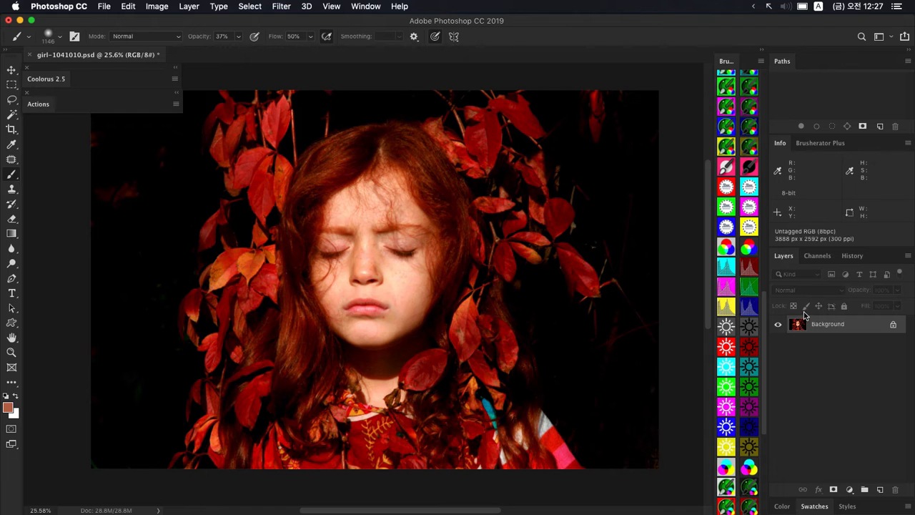
- Duplicate the Background layer and target its Green and Blue channels together while keeping the RGB composite visible
key("super+j")
left_click(817, 256)
left_click(817, 349)
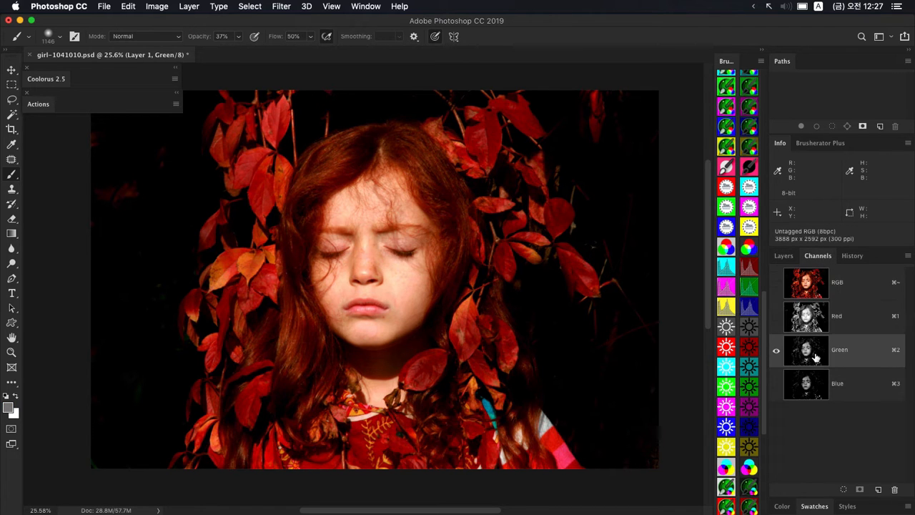
left_click(810, 386, "shift")
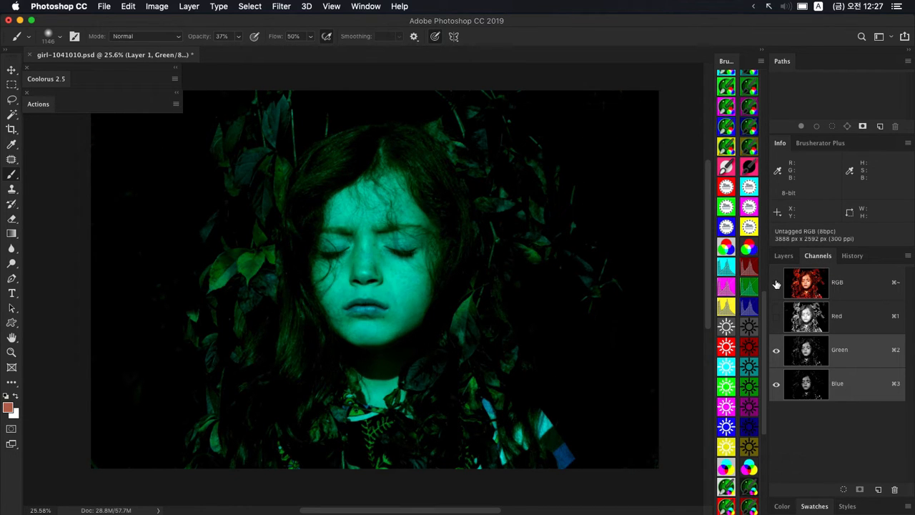
left_click(777, 284)
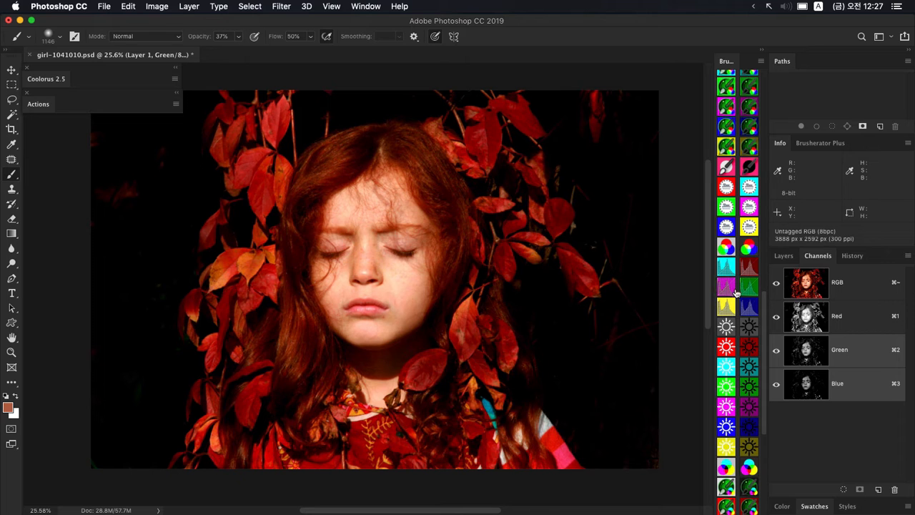
- Try brightening the combined green and blue channels with Curves, mapping input 115 to output 150
key("super+m")
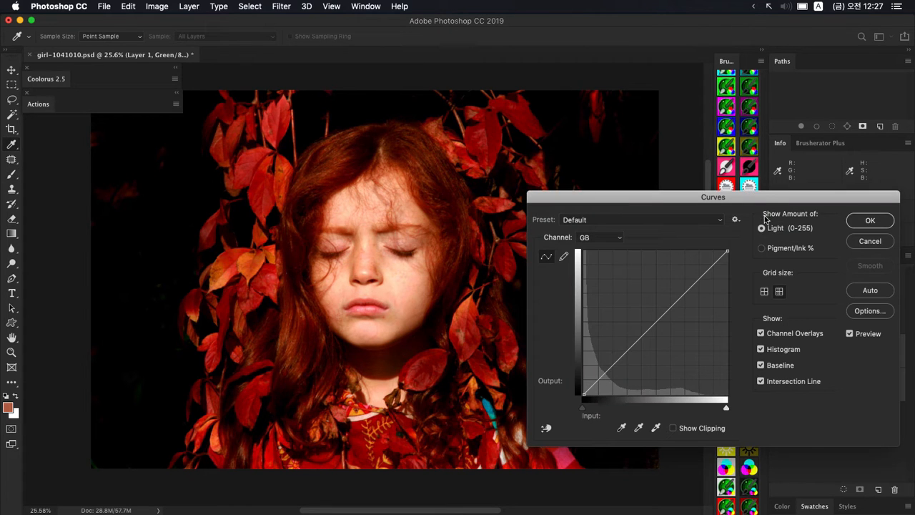
left_click_drag(733, 200, 678, 36)
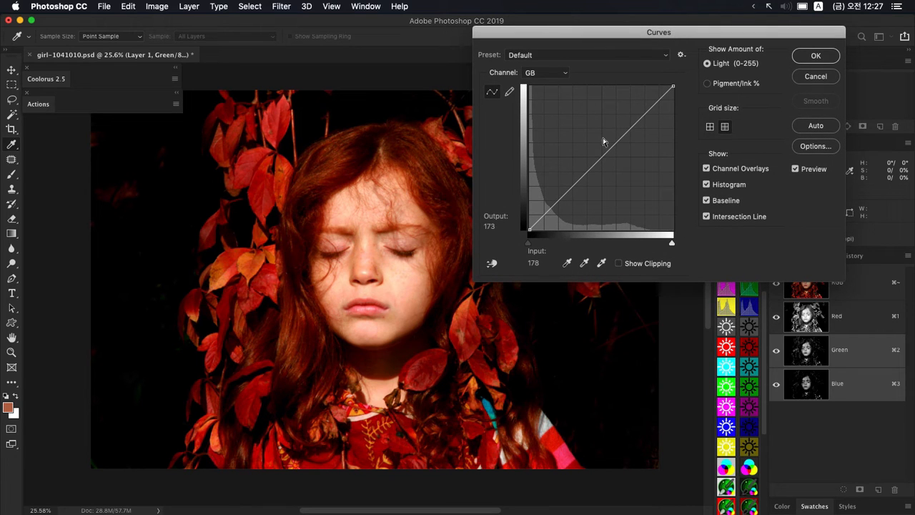
mouse_move(600, 158)
left_mouse_down()
mouse_move(590, 135)
mouse_move(597, 149)
left_mouse_up()
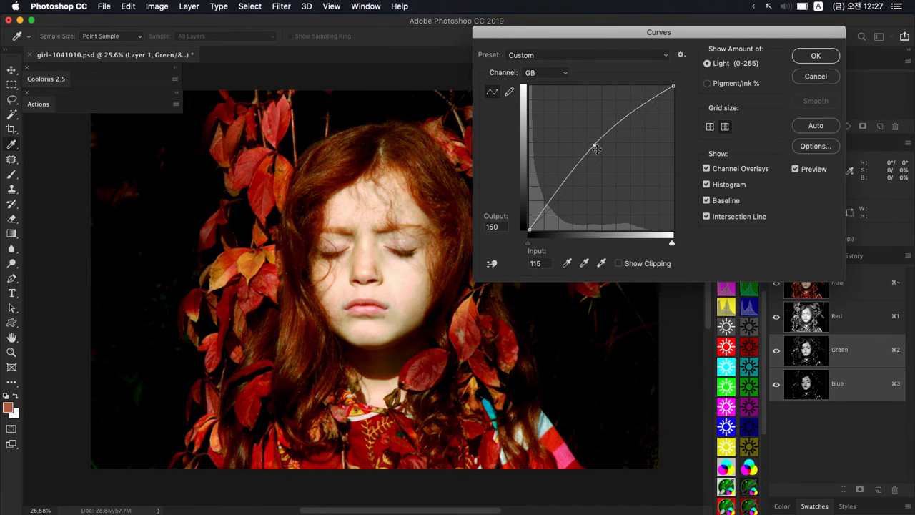
- Try separate Blue and Green curve adjustments, mapping Green input 120 to output 134, and discard all the Curves changes
left_click(558, 72)
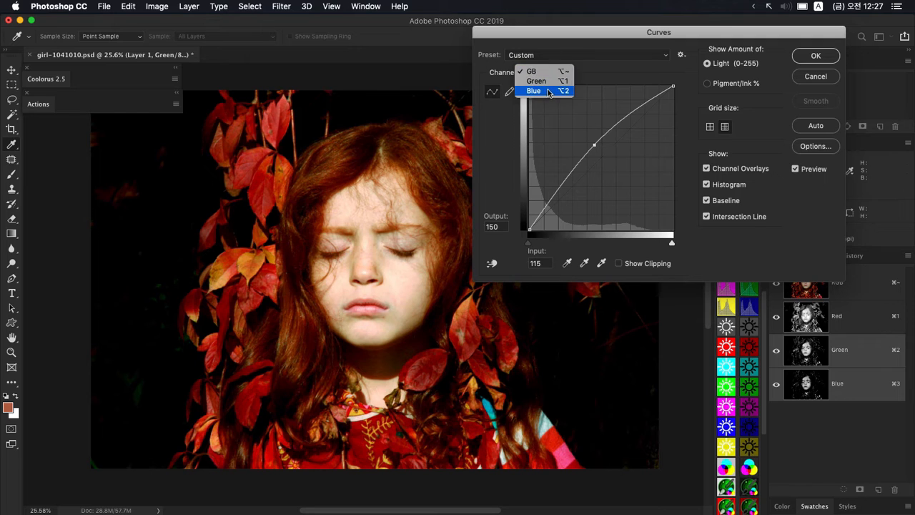
left_click(558, 91)
left_click_drag(597, 150, 598, 154)
left_click(562, 73)
left_click(561, 65)
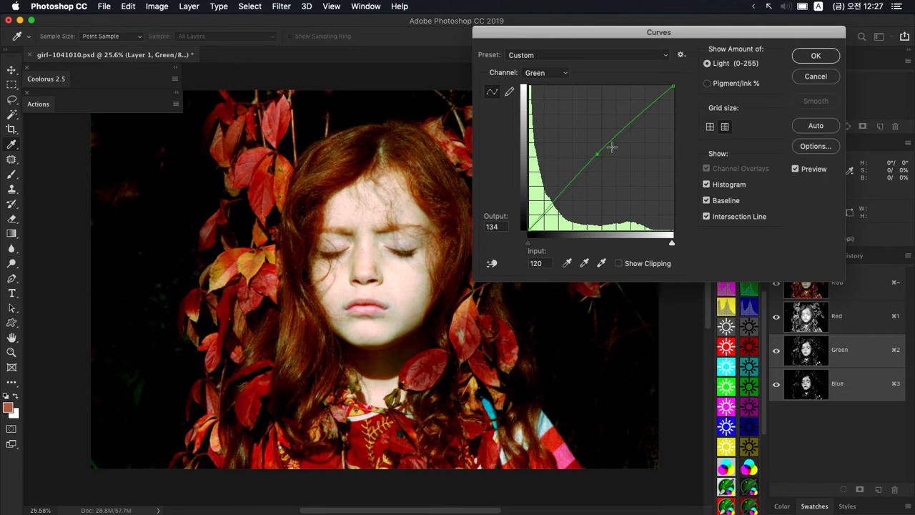
left_click(815, 76)
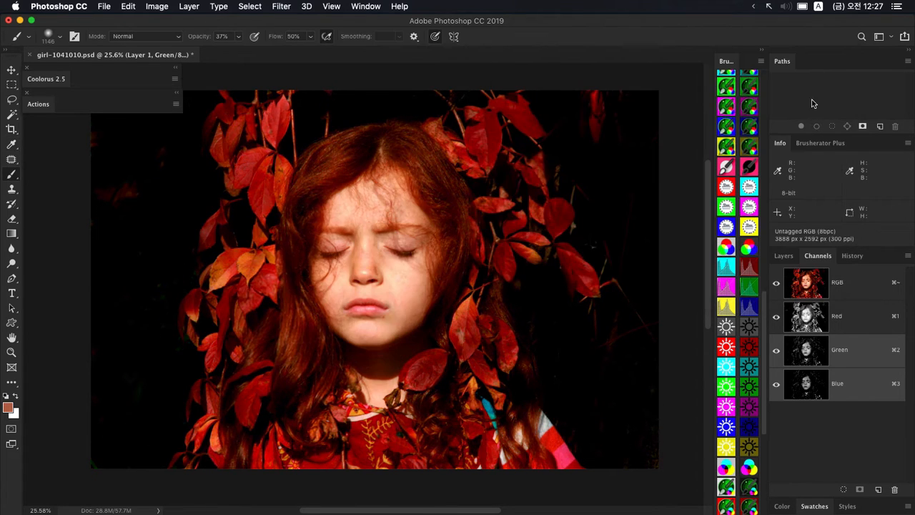
- Reselect the RGB composite, and target only the duplicate layer's Red channel while keeping all channels visible
left_click(849, 287)
left_click(784, 259)
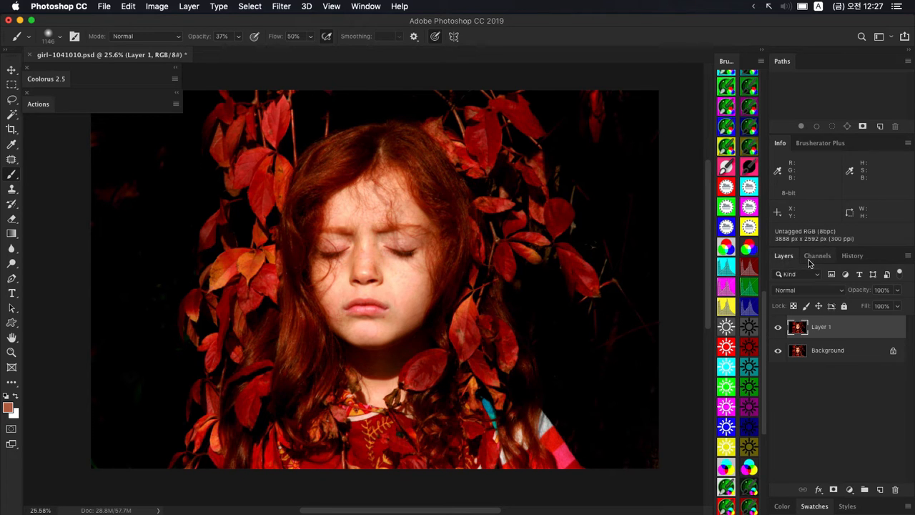
left_click(816, 257)
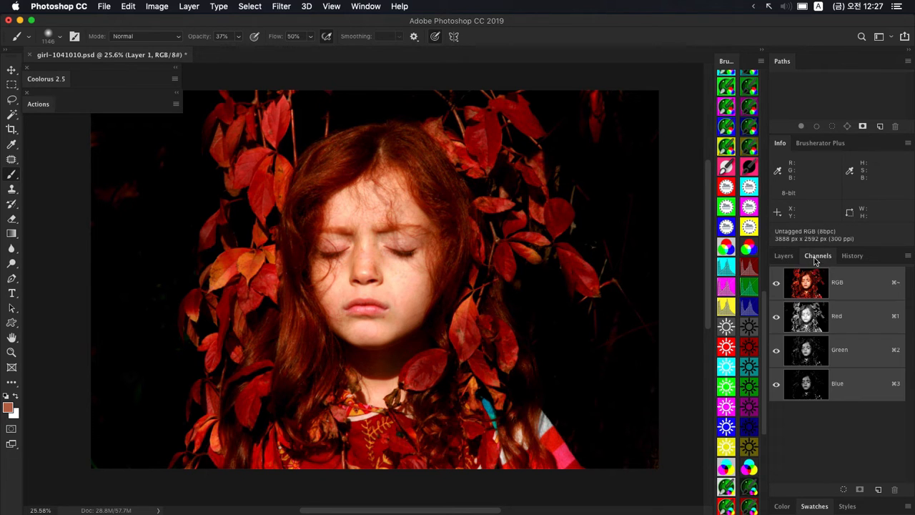
left_click(825, 323)
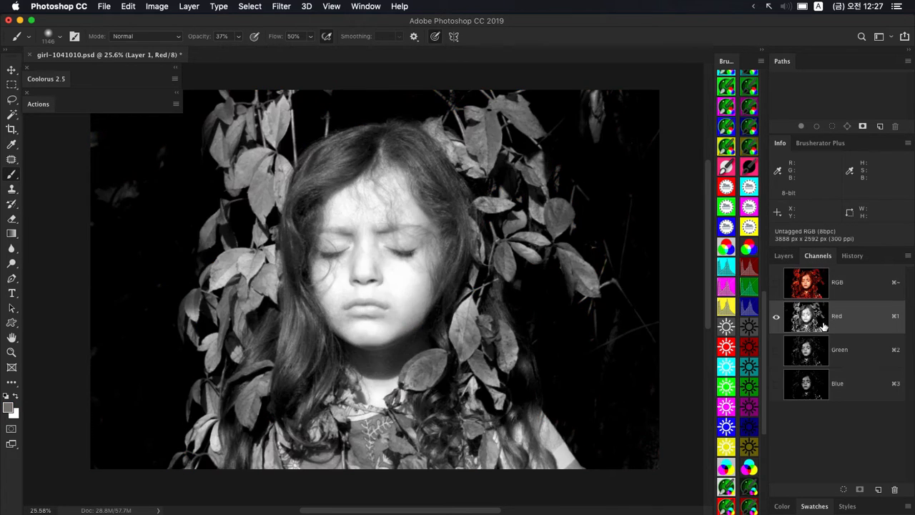
left_click(777, 284)
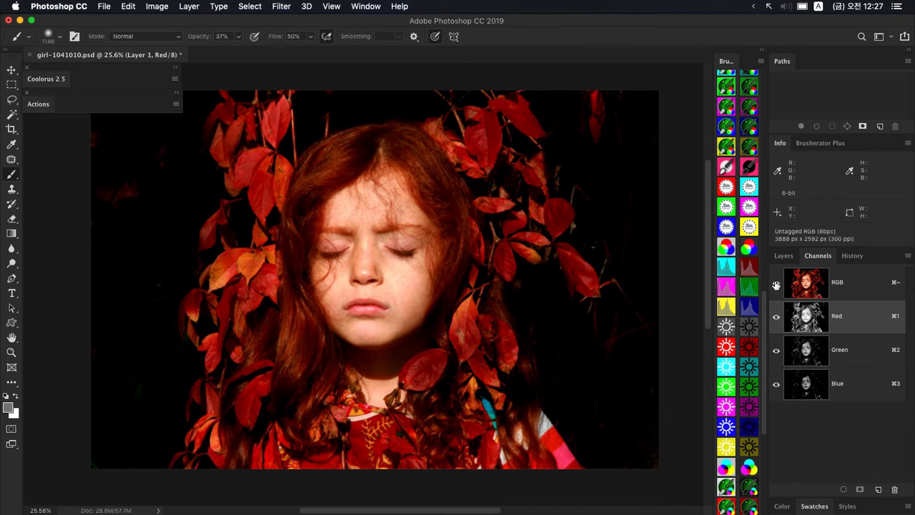
- Try darkening the Red channel with Curves, mapping input 139 to output 84, and discard it to return to the RGB composite
left_click(733, 288)
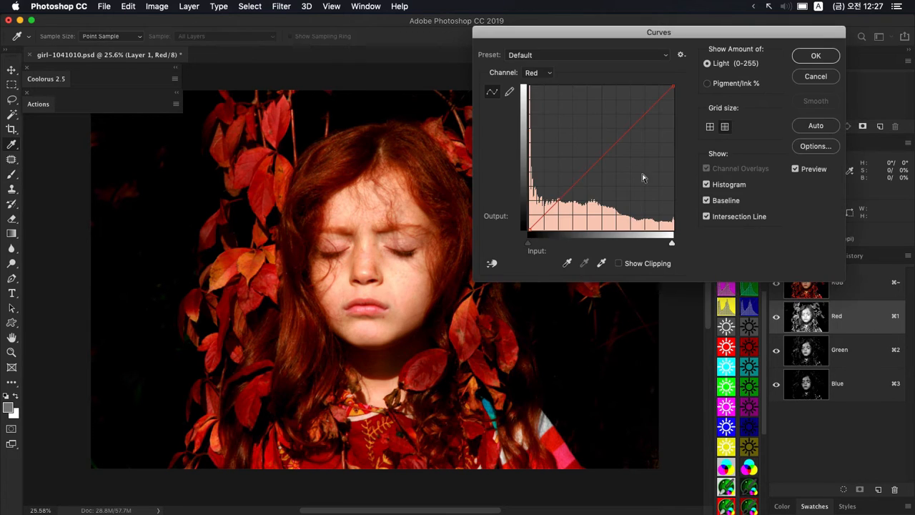
left_click_drag(600, 156, 607, 188)
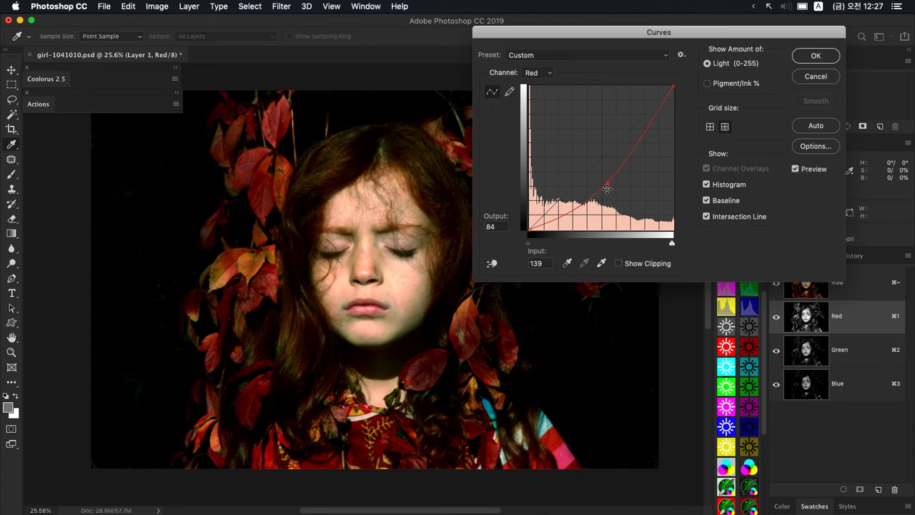
left_click(819, 78)
left_click(848, 289)
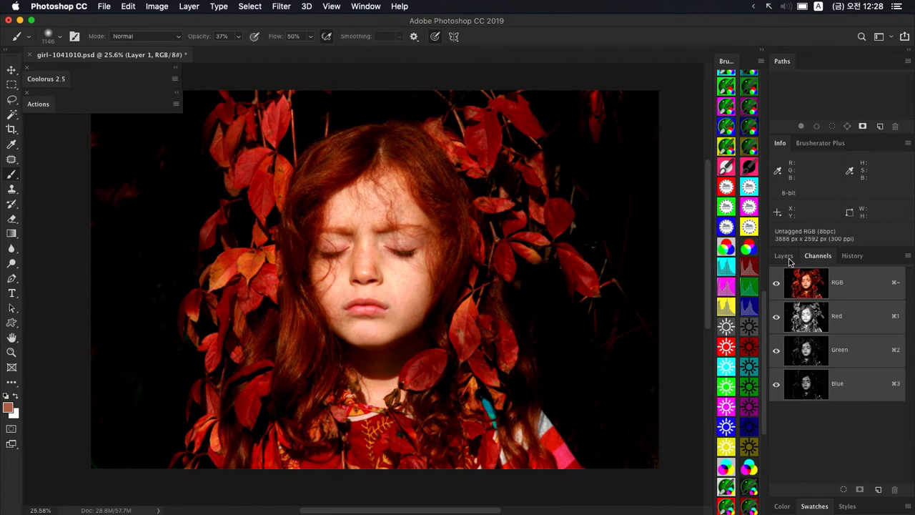
left_click(789, 259)
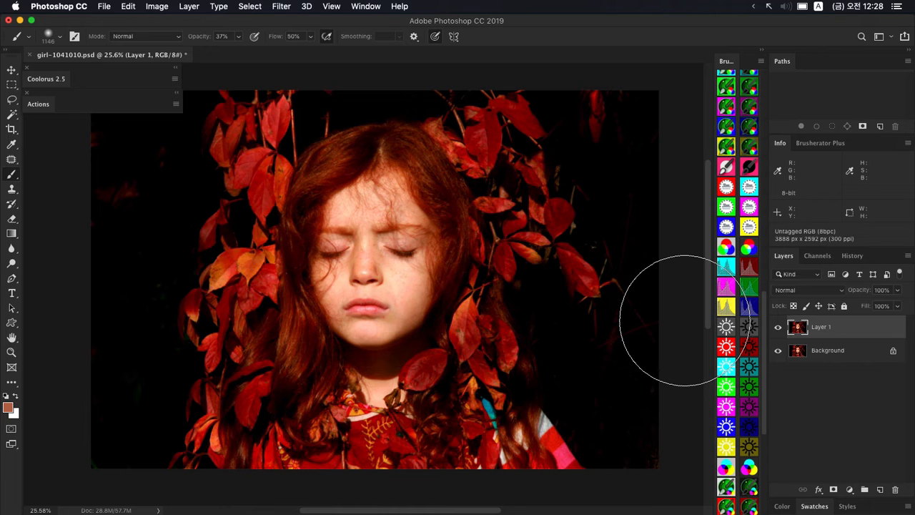
- Show the Coolorus colour wheel and sample the dark red-brown #4D1401 from the girl's hair as the foreground colour
left_click(50, 81)
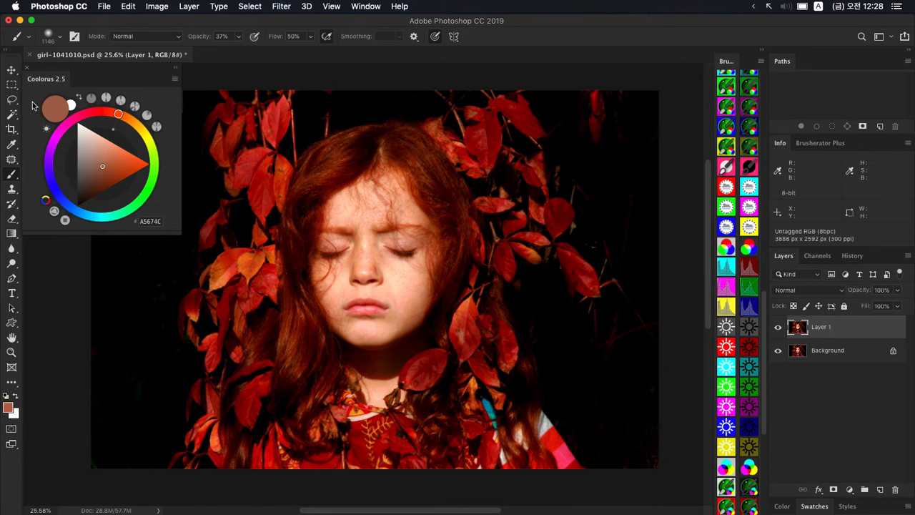
left_click(11, 145)
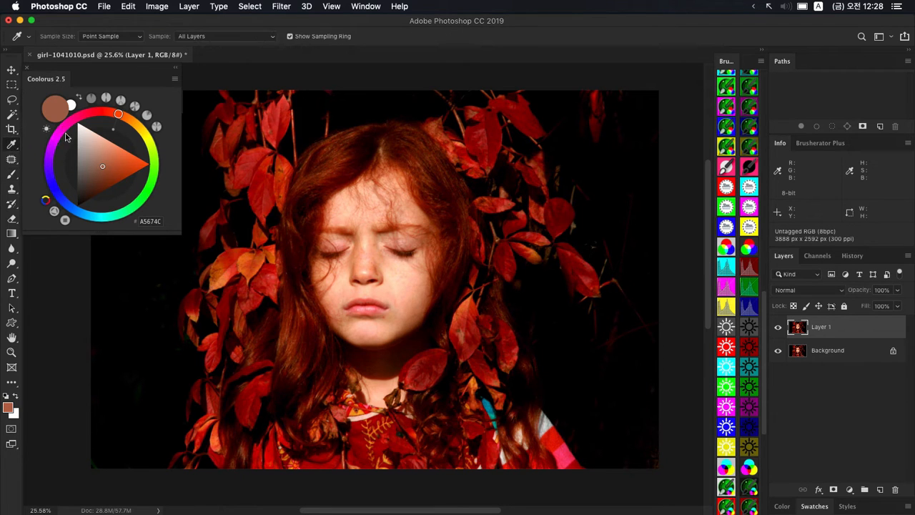
left_click(438, 187)
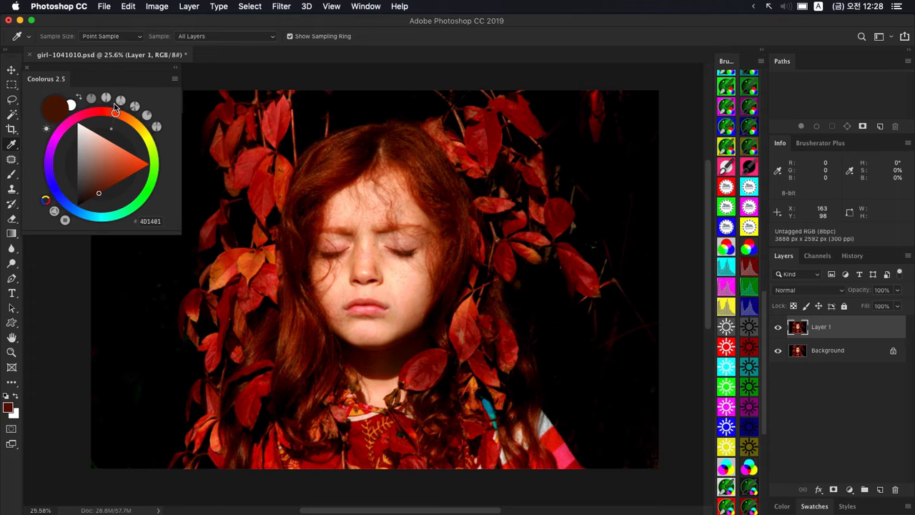
- Switch the Coolorus hue back and forth between red and its opposite cyan to compare complementary foreground colours
left_click(114, 112)
left_click(99, 218)
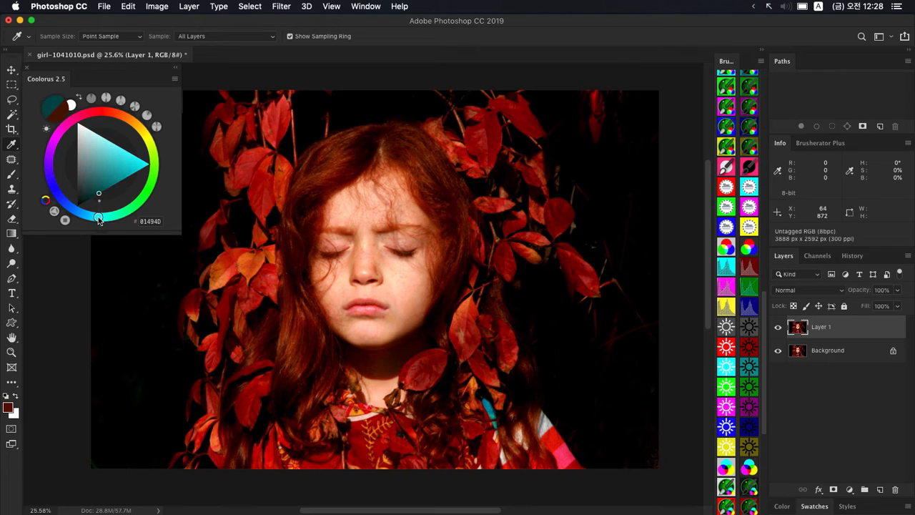
left_click(103, 113)
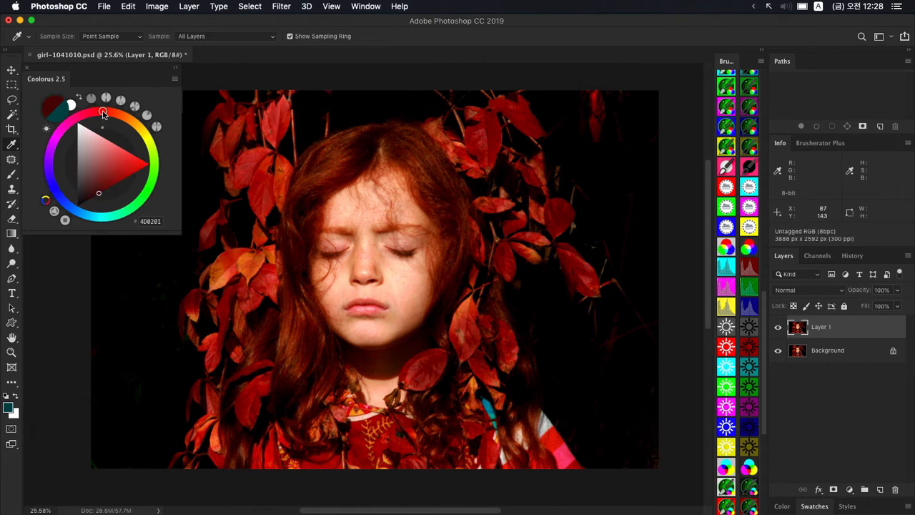
left_click(100, 219)
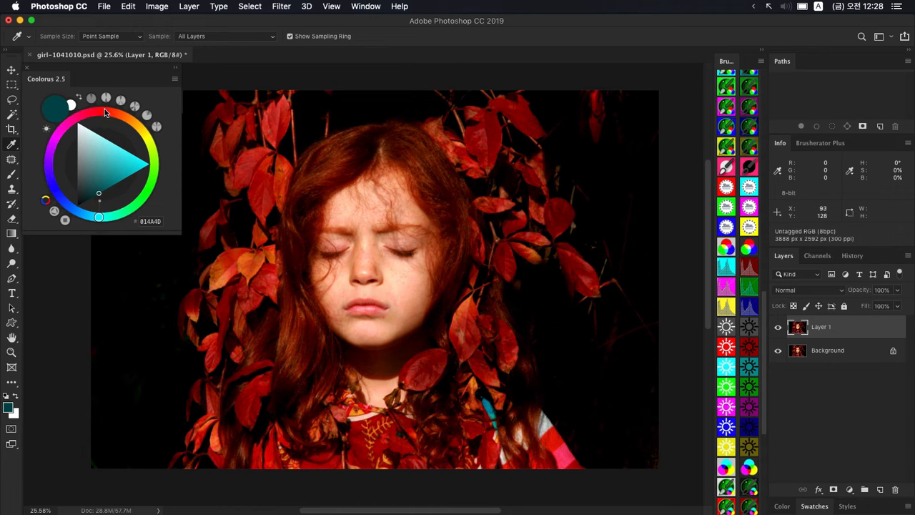
left_click(104, 112)
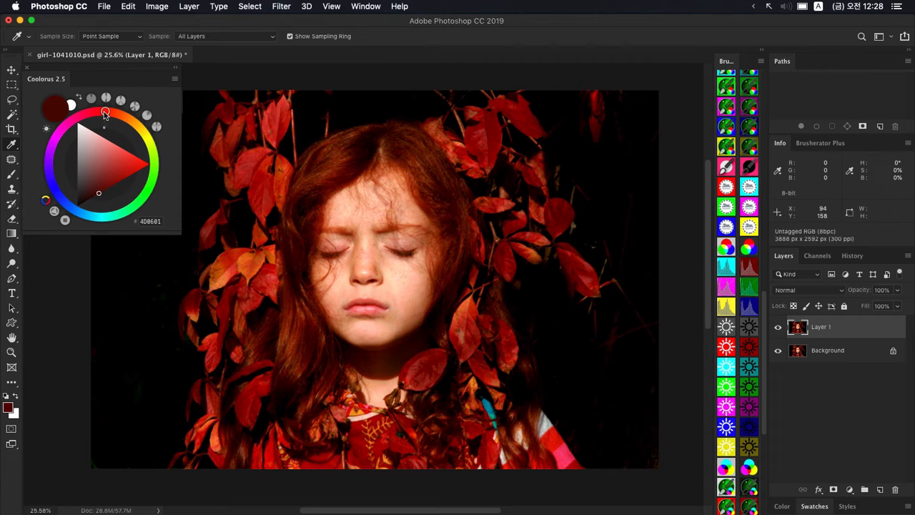
left_click(104, 112)
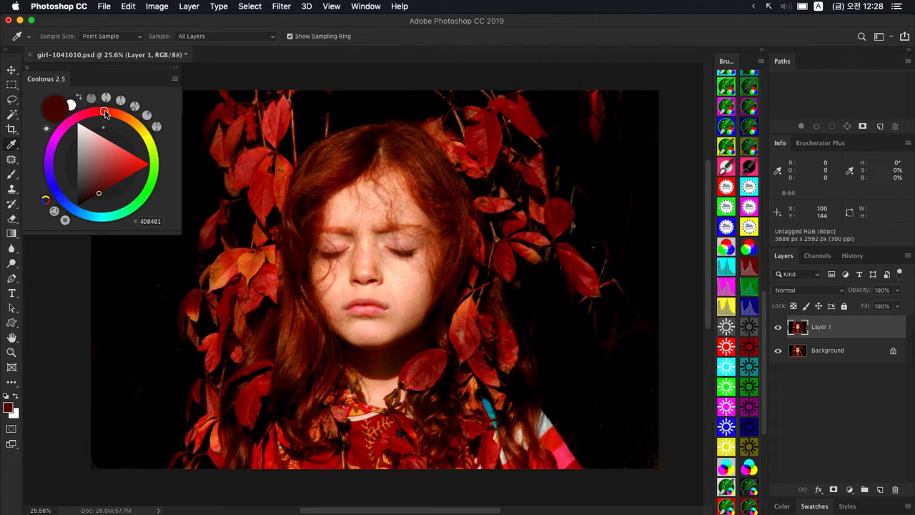
- Shift the Coolorus hue from cyan to blue and from red to magenta, and return it to red
left_click(94, 219)
left_click_drag(93, 220, 64, 211)
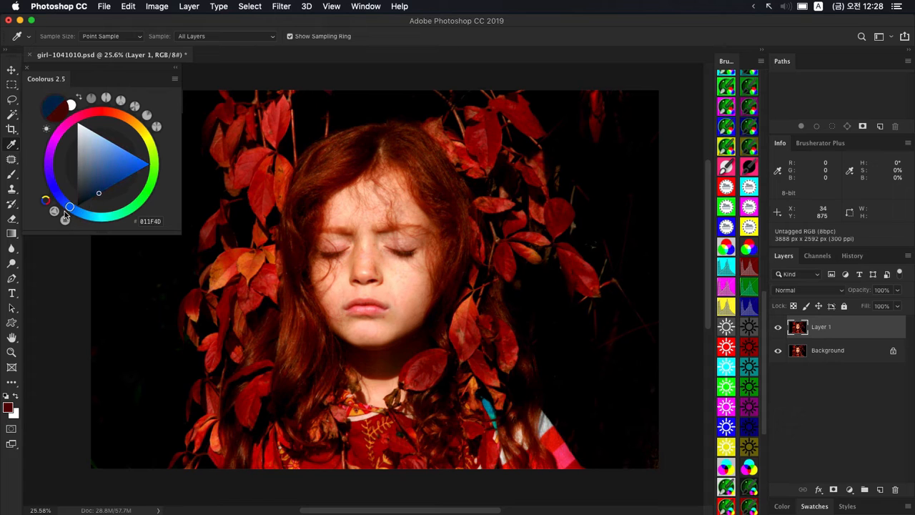
left_click(98, 113)
left_click_drag(99, 114, 64, 146)
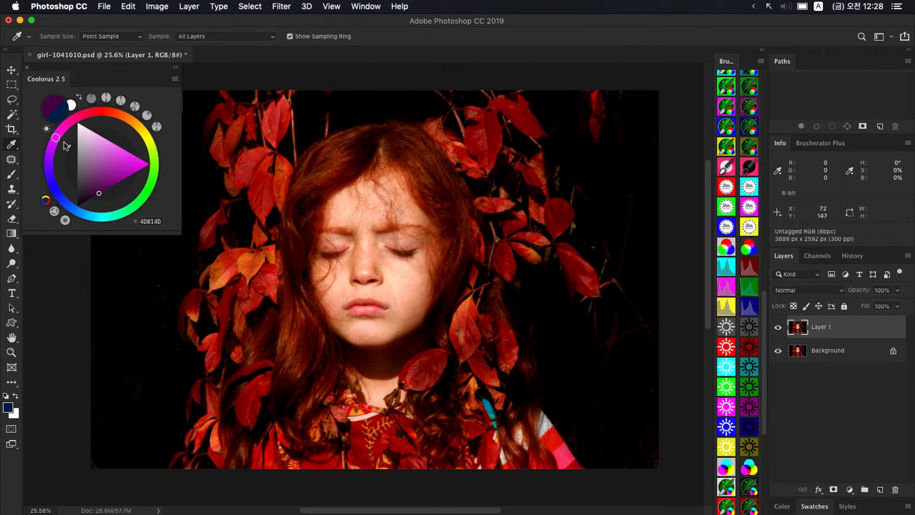
left_click(99, 110)
mouse_move(102, 110)
left_mouse_down()
mouse_move(145, 134)
mouse_move(153, 184)
mouse_move(138, 210)
mouse_move(98, 221)
mouse_move(60, 203)
mouse_move(47, 165)
mouse_move(163, 162)
mouse_move(71, 210)
mouse_move(55, 190)
mouse_move(100, 218)
mouse_move(153, 178)
mouse_move(107, 115)
mouse_move(127, 120)
mouse_move(137, 188)
mouse_move(72, 219)
mouse_move(50, 161)
mouse_move(125, 114)
mouse_move(106, 112)
left_mouse_up()
- Collapse the Coolorus colour wheel and replace Layer 1 with a fresh duplicate of the Background
double_click(53, 81)
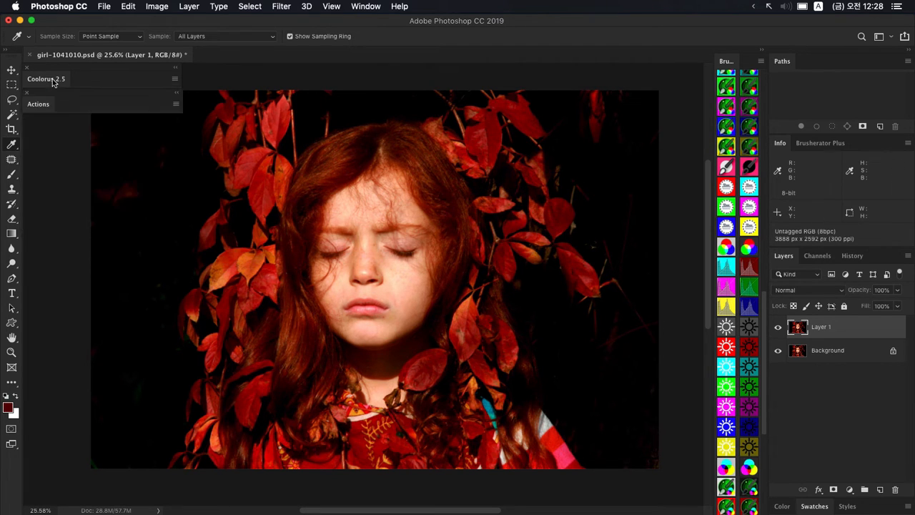
key("super+z")
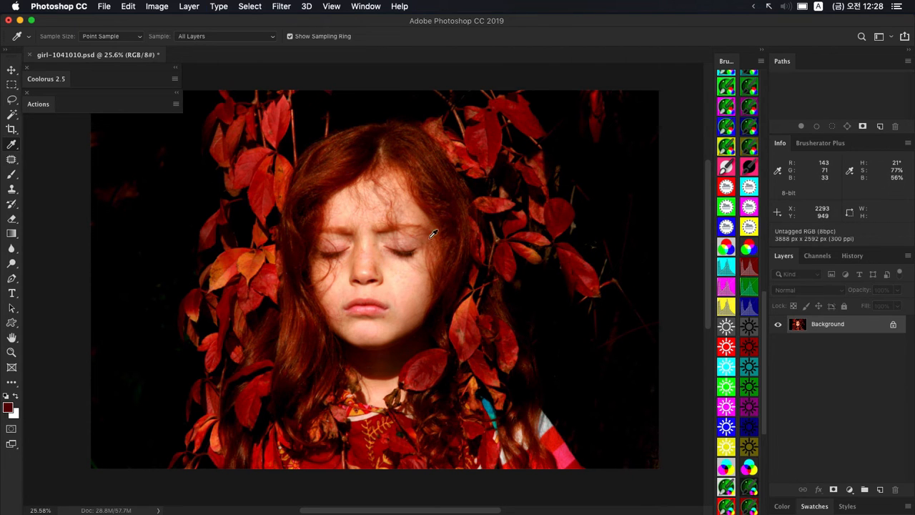
key("super+z")
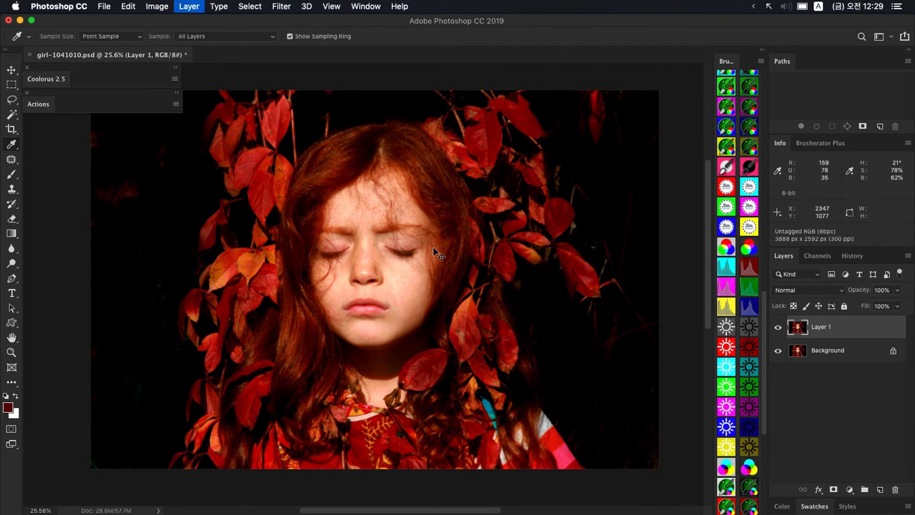
- Try different rectangular marquees over the portrait, and finish with one around the girl's face, about 937 by 1345 px
left_click(13, 85)
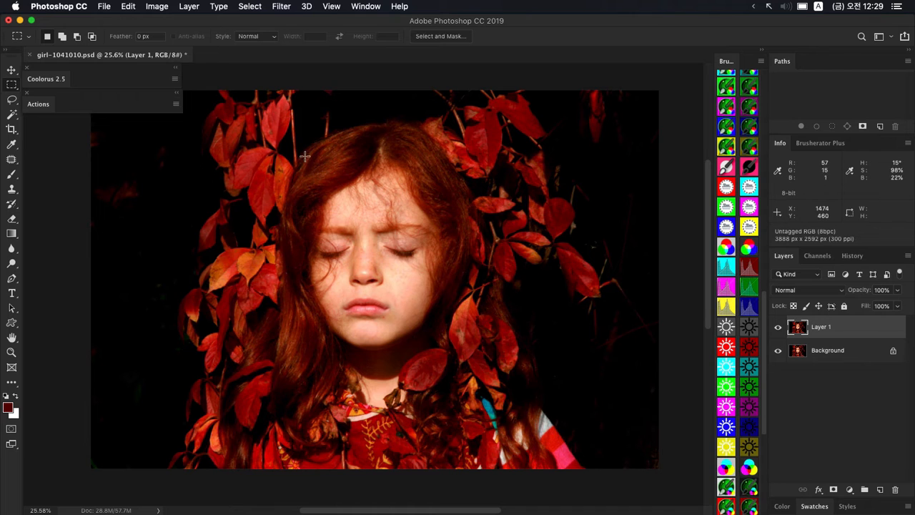
left_click_drag(302, 158, 445, 345)
left_click(465, 268)
left_click_drag(209, 91, 623, 452)
left_click(619, 452)
left_click_drag(303, 154, 439, 347)
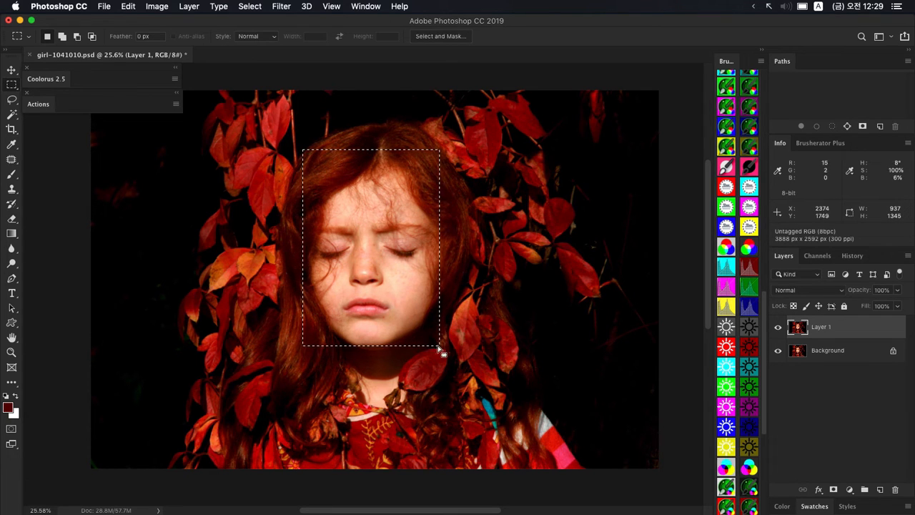
- Apply the Average blur to the selected face area and sample the averaged skin colour #9E6248 as the foreground colour
left_click(282, 7)
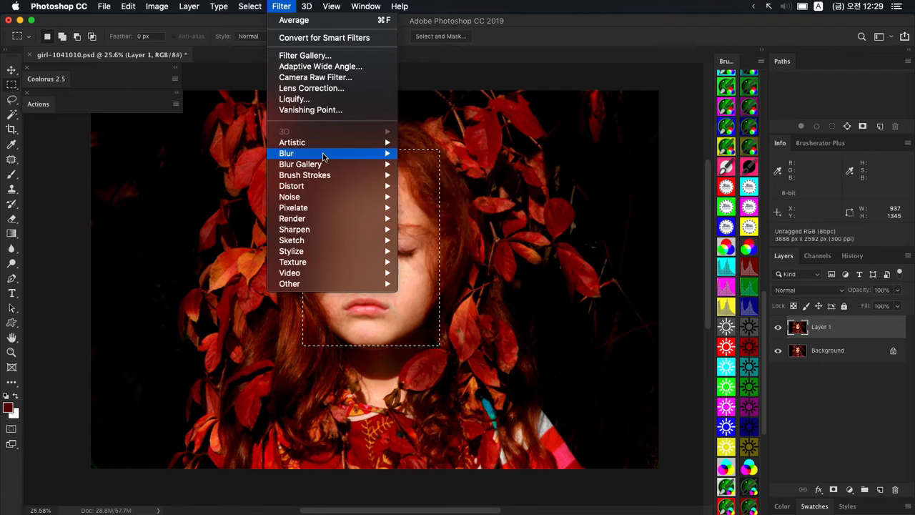
mouse_move(341, 160)
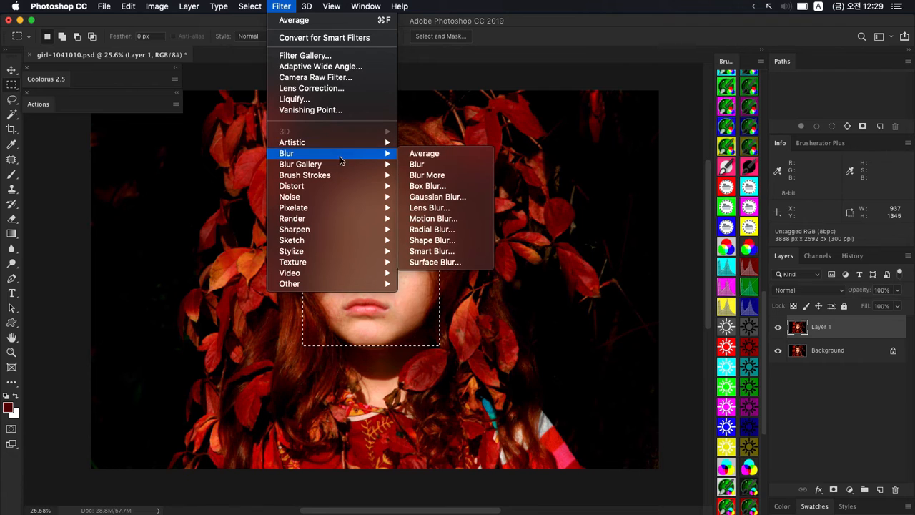
left_click(422, 161)
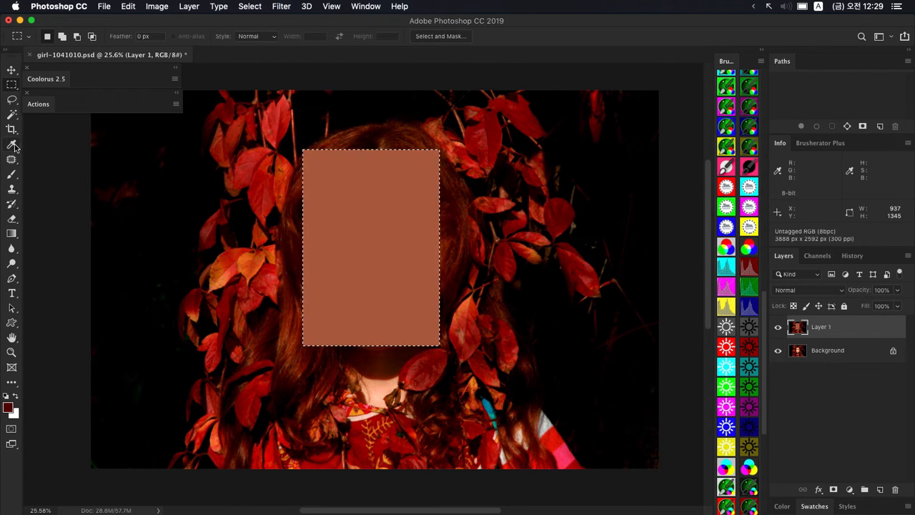
key("i")
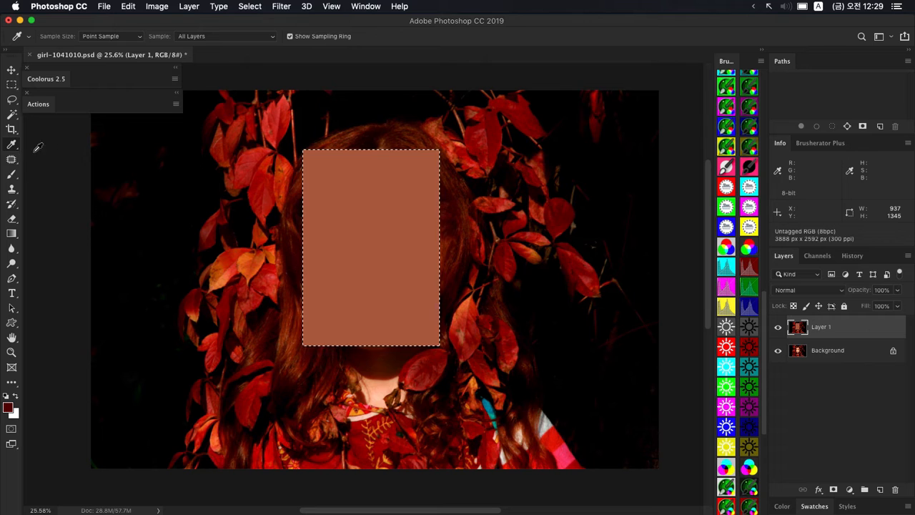
left_click(378, 207)
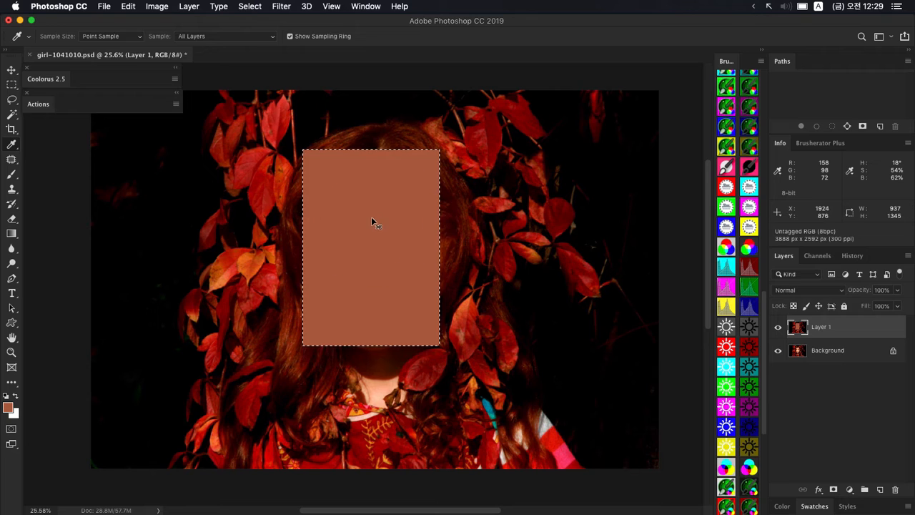
- Deselect, fill the whole of Layer 1 with the sampled skin colour, and check that colour on the Coolorus wheel
key("super+d")
key("alt+BackSpace")
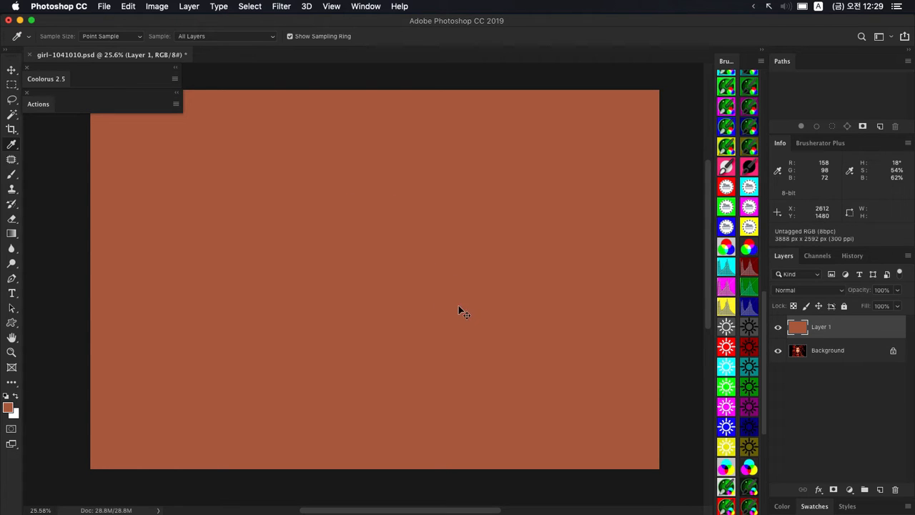
left_click(60, 83)
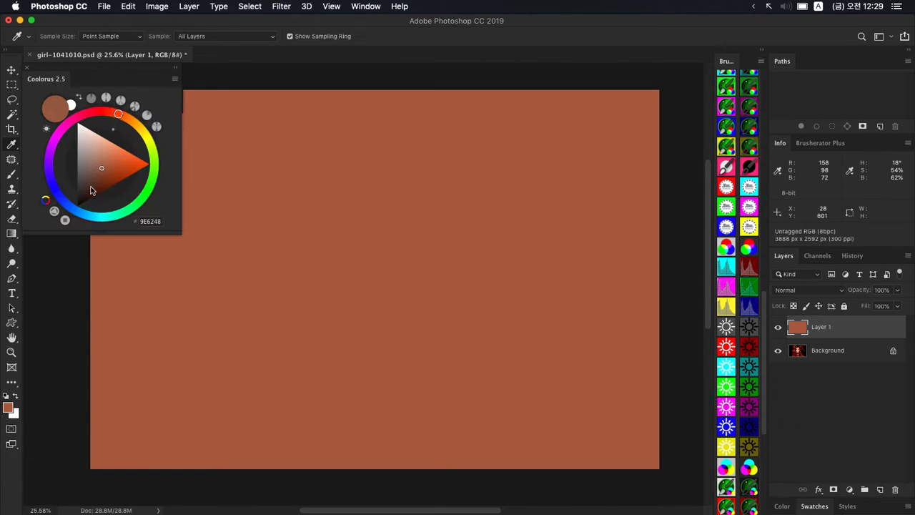
left_click(56, 81)
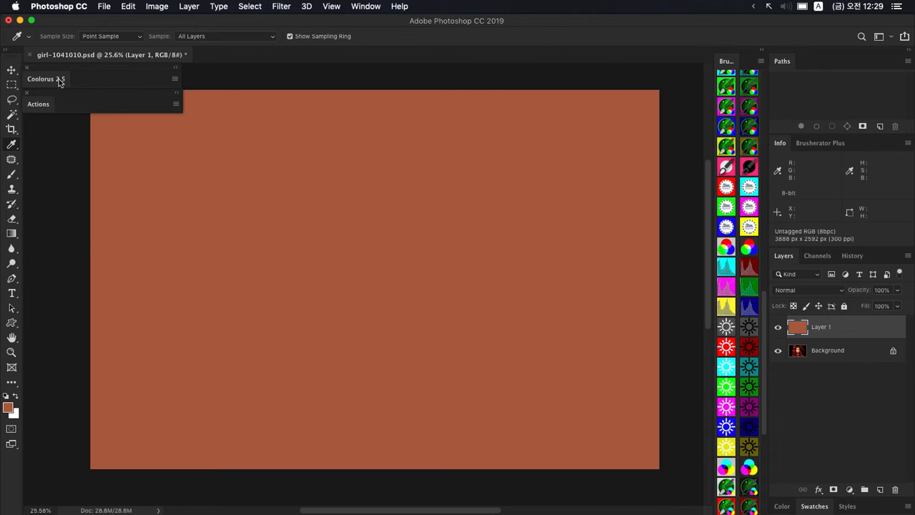
- Invert Layer 1's brown fill, set its blend mode to Color, and compare the portrait with the layer hidden and shown
key("super+i")
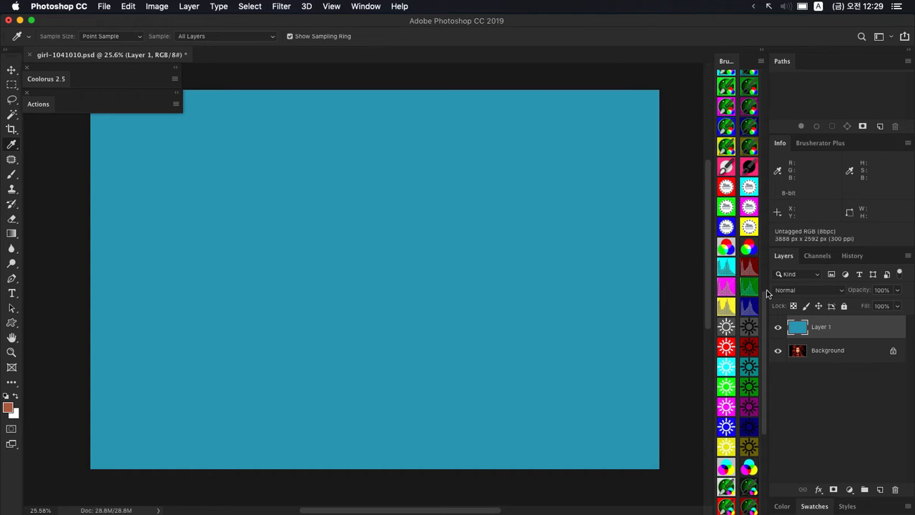
left_click(798, 293)
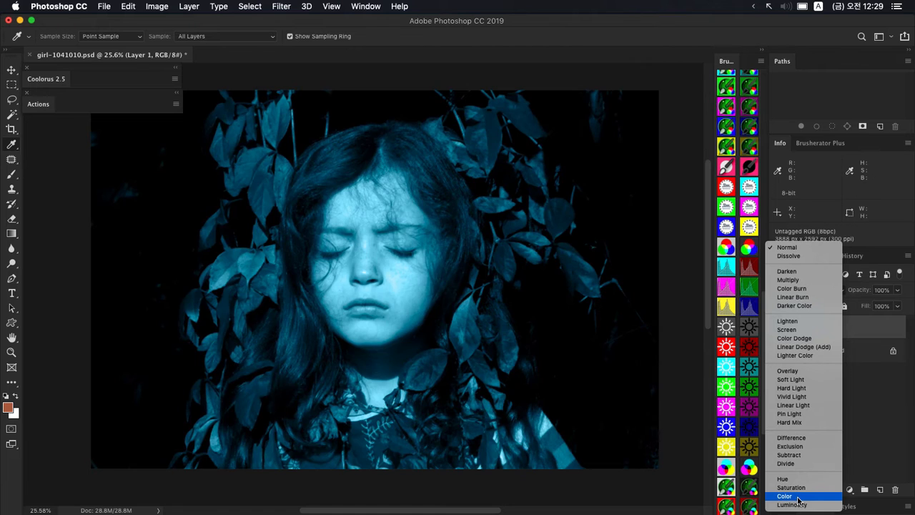
left_click(786, 495)
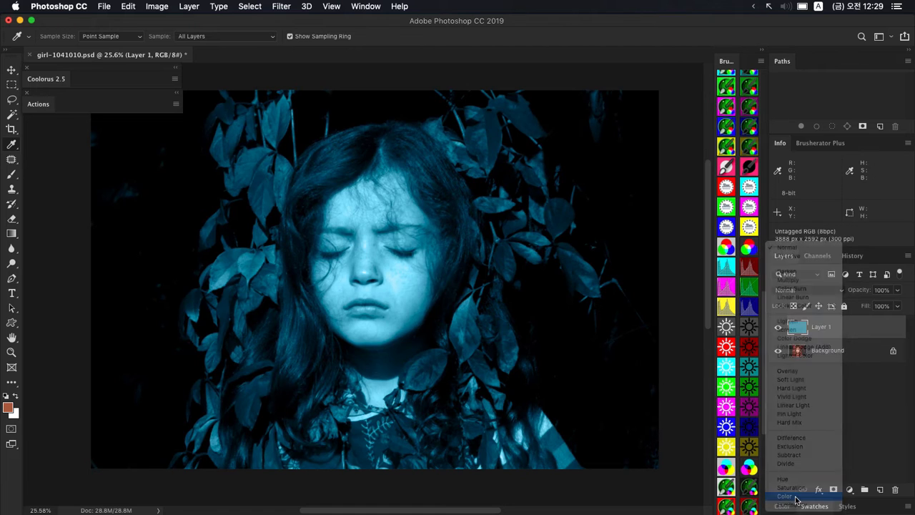
scroll(414, 229, "up", 1)
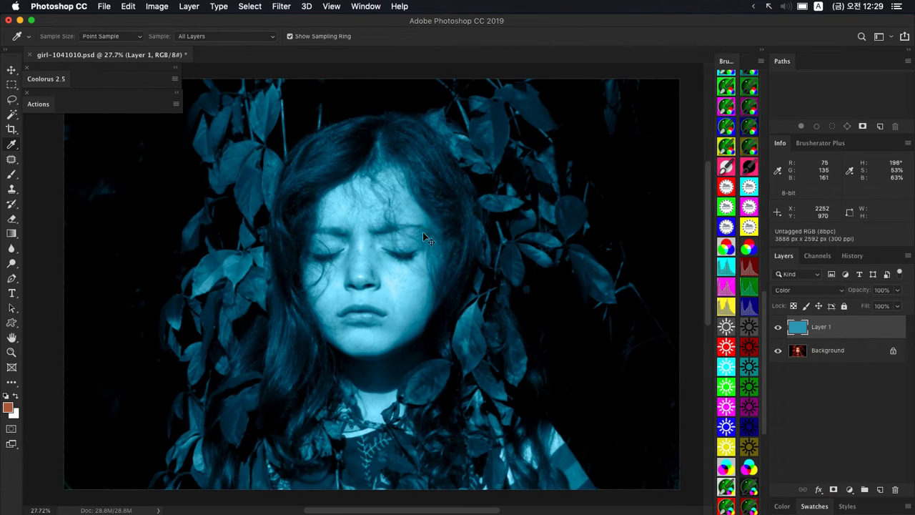
key("super+comma")
key("super+comma")
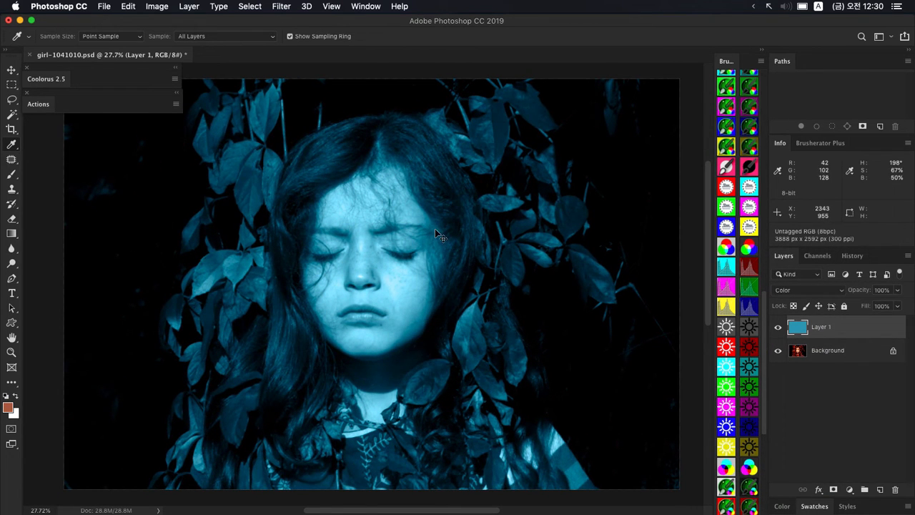
- Try reducing Layer 1's opacity to 23% and 37%, and restore it to 100%
left_click(861, 294)
type("15")
key("Return")
key("Up")
key("Up")
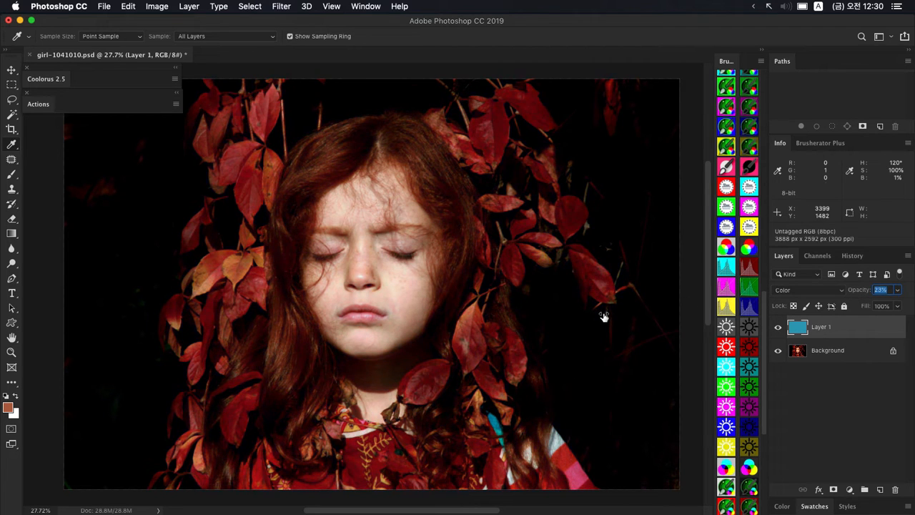
key("Down")
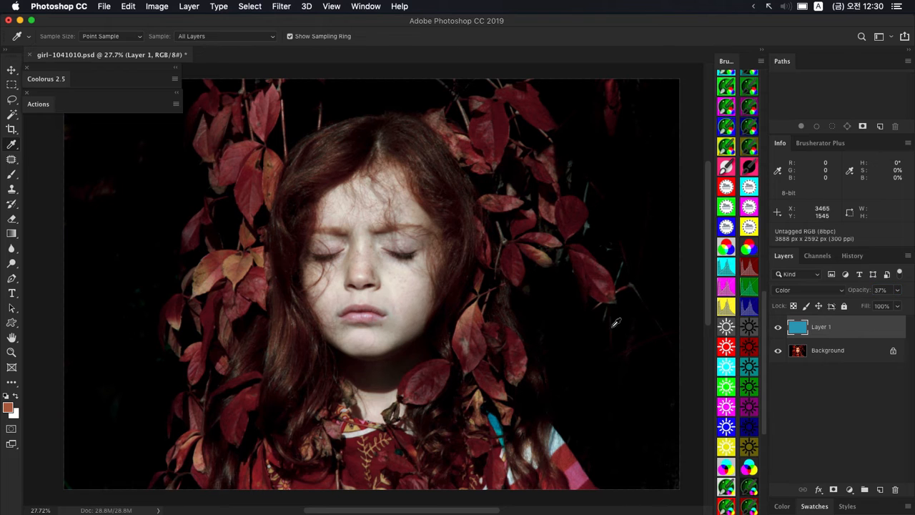
scroll(484, 343, "down", 3)
scroll(464, 336, "up", 2)
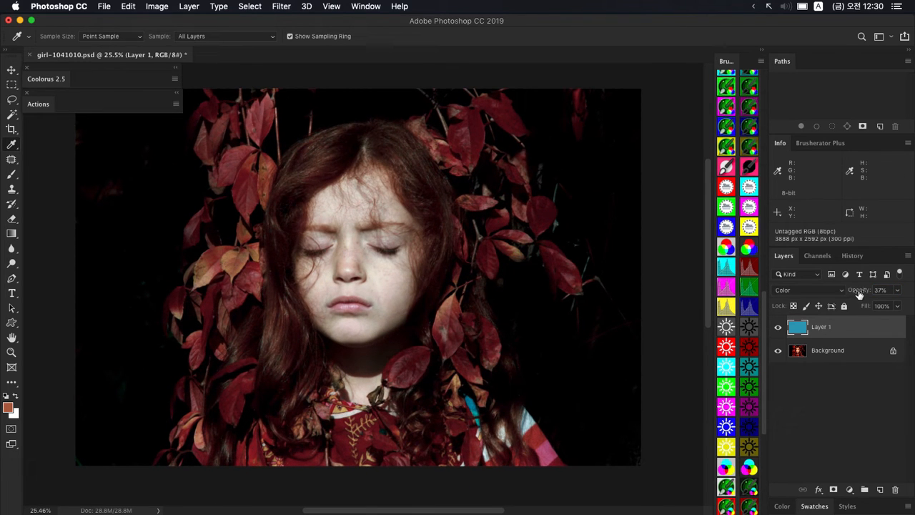
left_click_drag(861, 293, 913, 288)
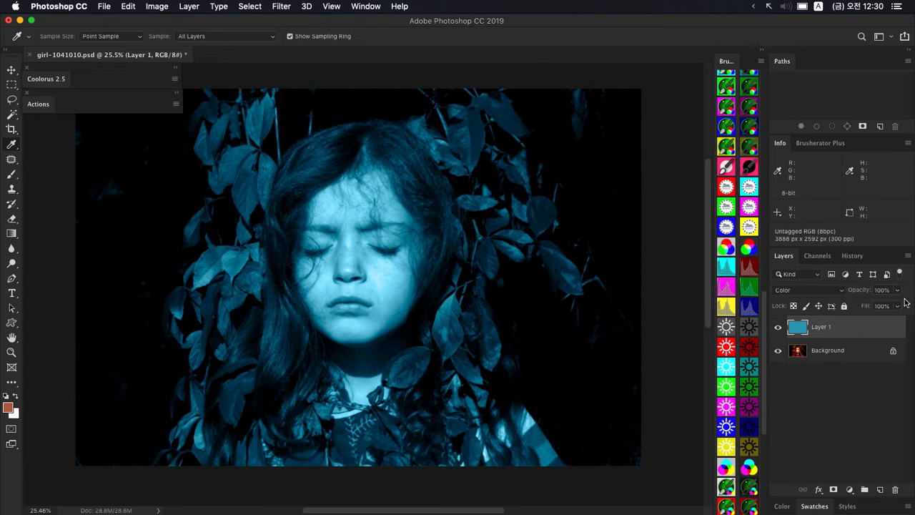
- Hide Layer 1, select the Background, and load the RGB composite channel's luminosity as a selection
left_click(778, 326)
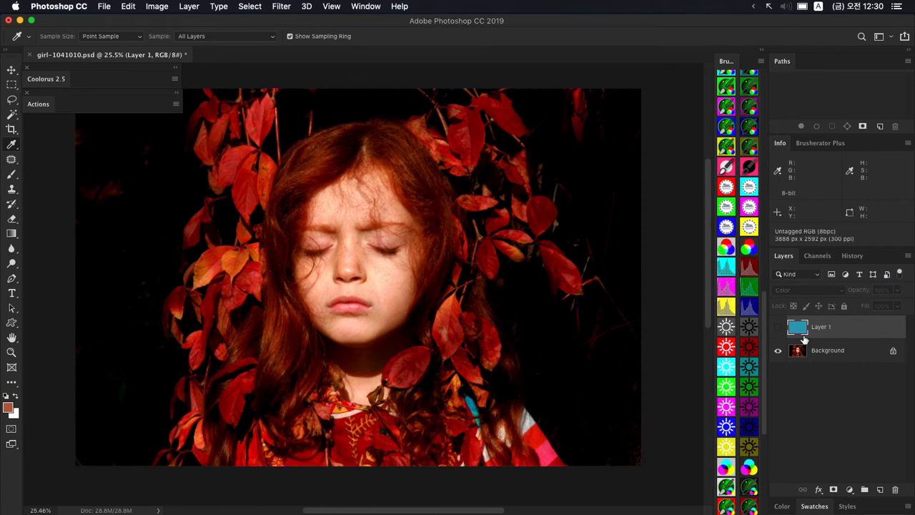
left_click(822, 351)
left_click(818, 258)
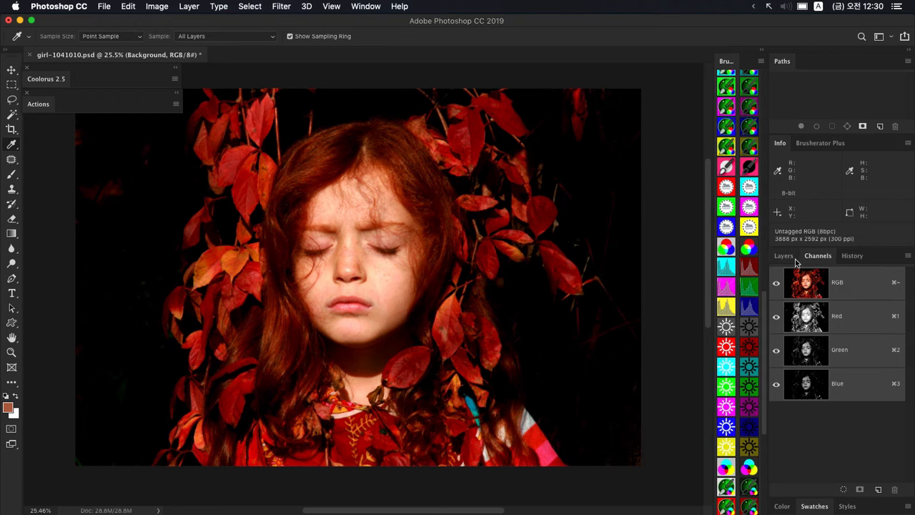
left_click(787, 257)
left_click(813, 262)
left_click(807, 285, "super")
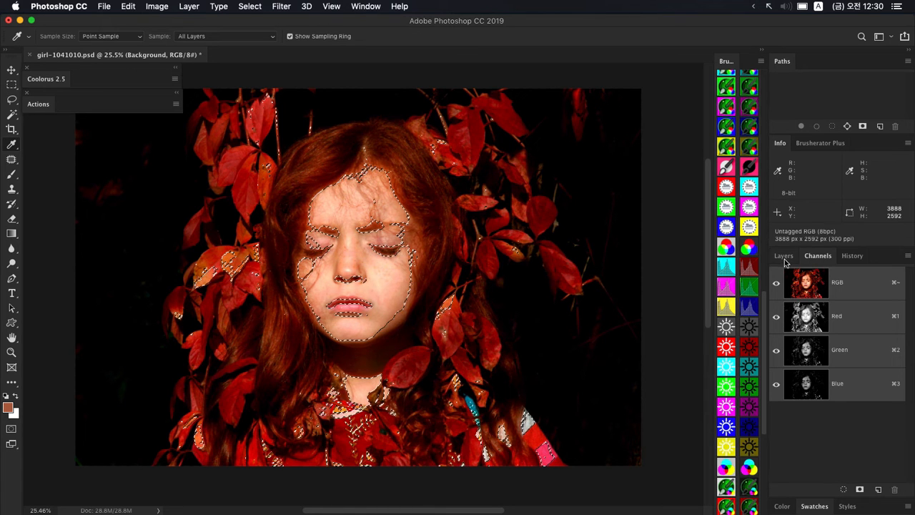
- Show Layer 1 again, add a layer mask to it from the luminosity selection, and target the layer's colour fill
left_click(784, 255)
left_click(778, 327)
left_click(823, 328)
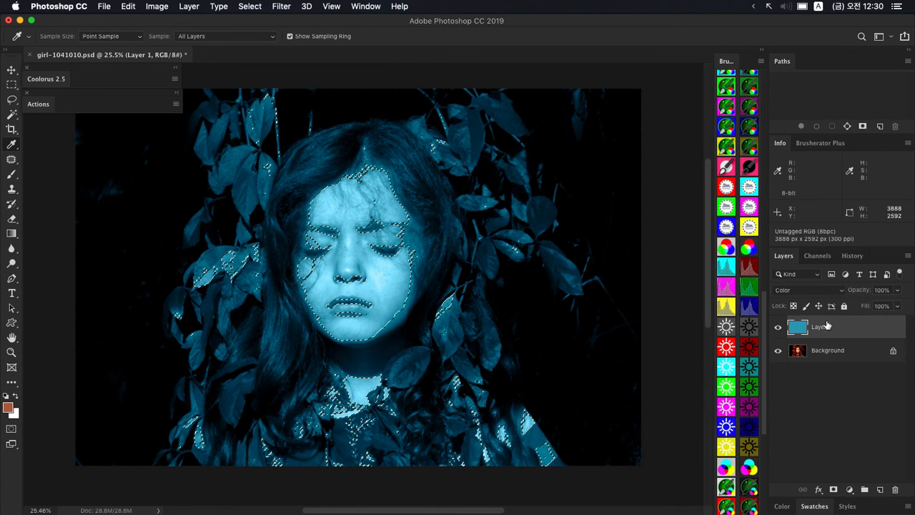
left_click(834, 489)
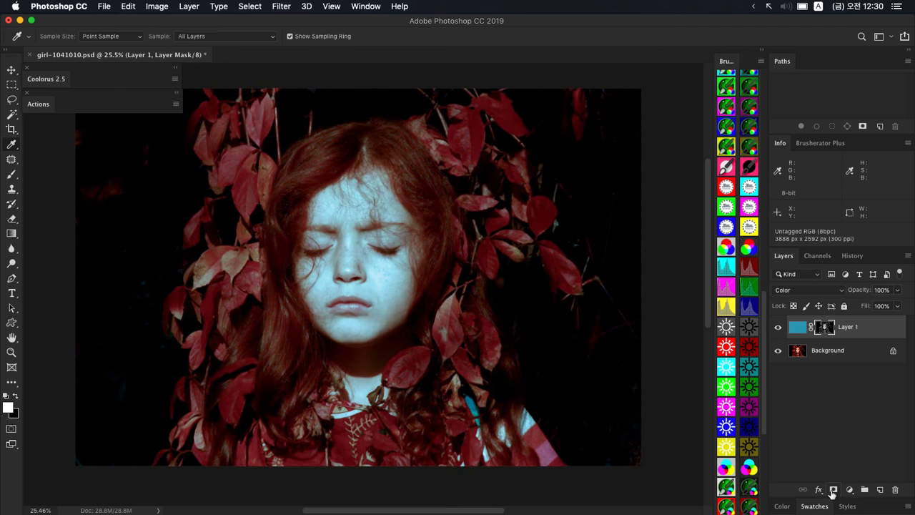
left_click(800, 327)
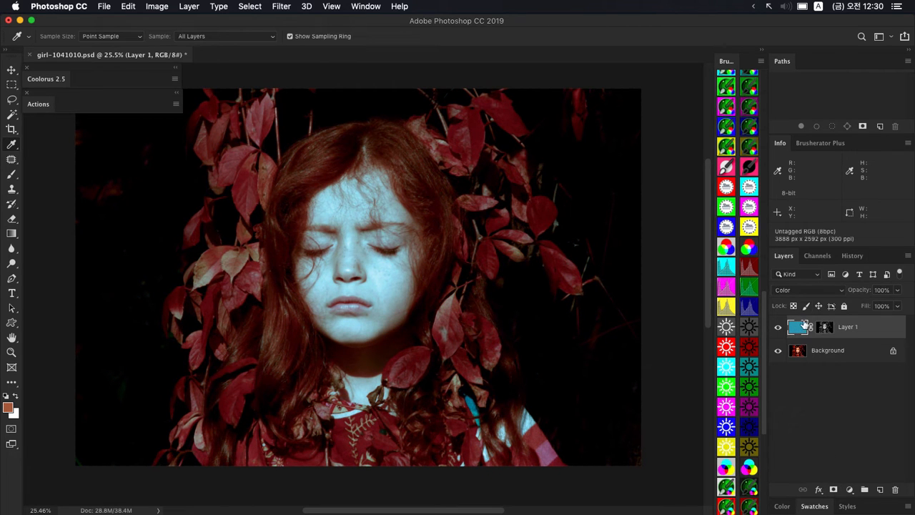
- Reduce Layer 1's opacity to 58% and compare the portrait with the layer hidden and shown
left_click_drag(862, 290, 778, 299)
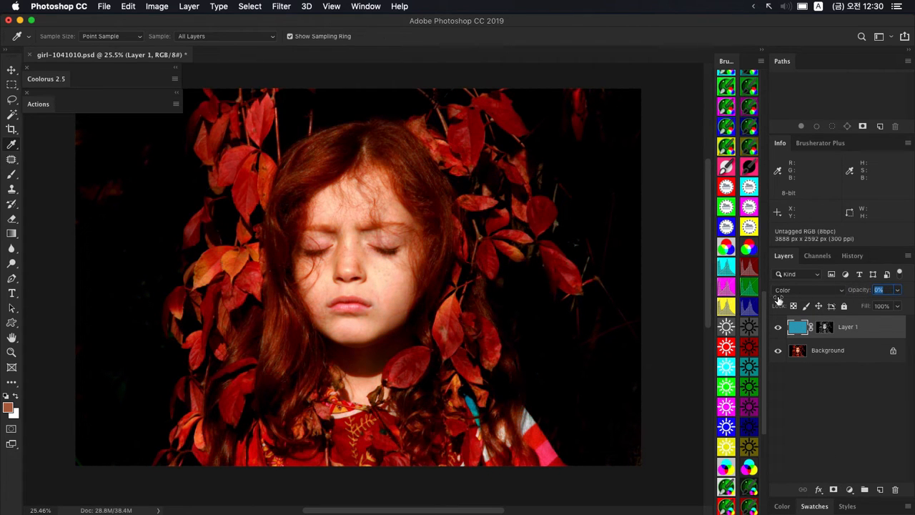
left_click_drag(675, 310, 593, 319)
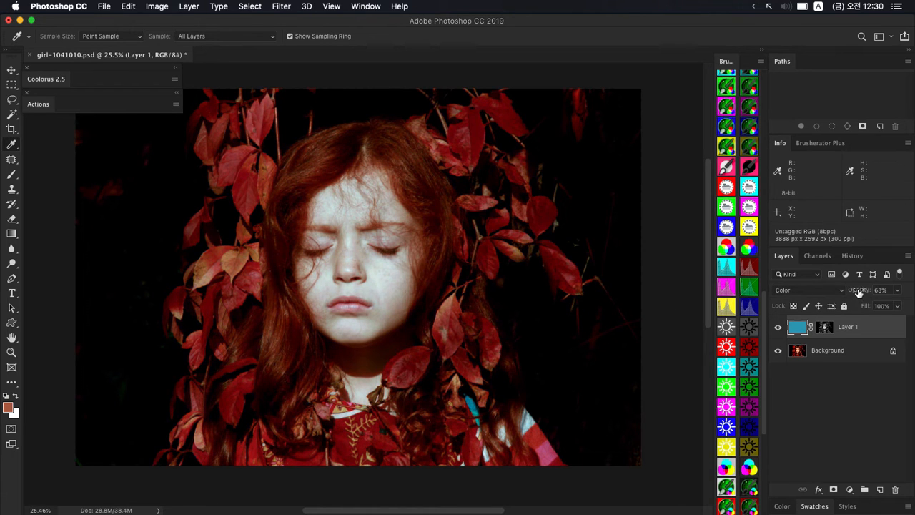
key("super+comma")
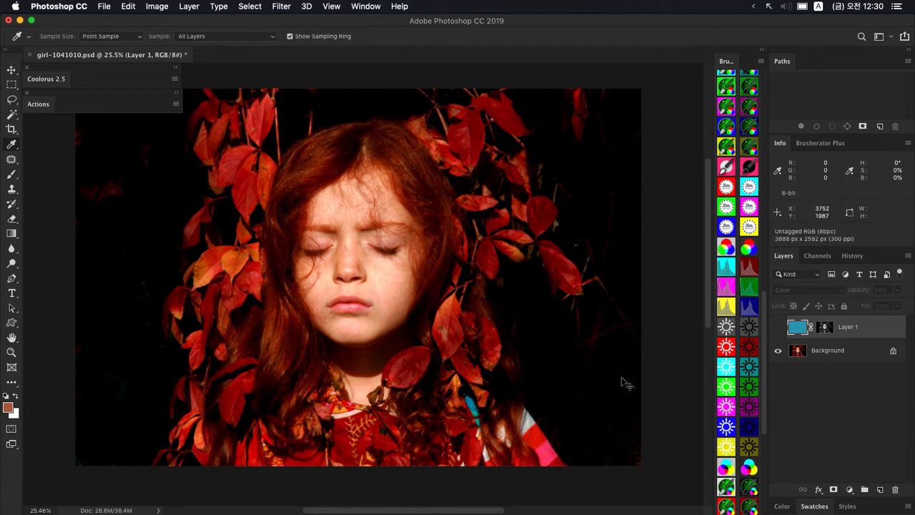
key("super+comma")
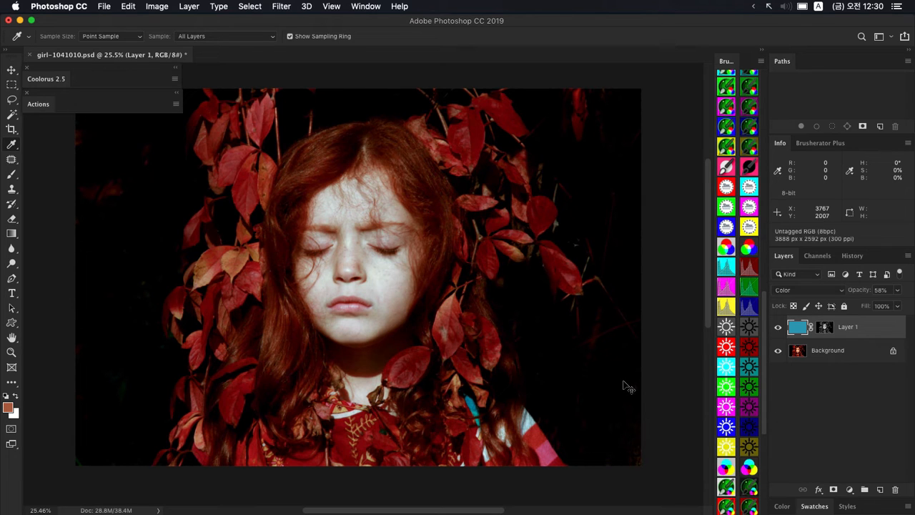
- Group Layer 1 and stamp a merged copy of the group, comparing the copy and the group by switching their visibility
key("super+g")
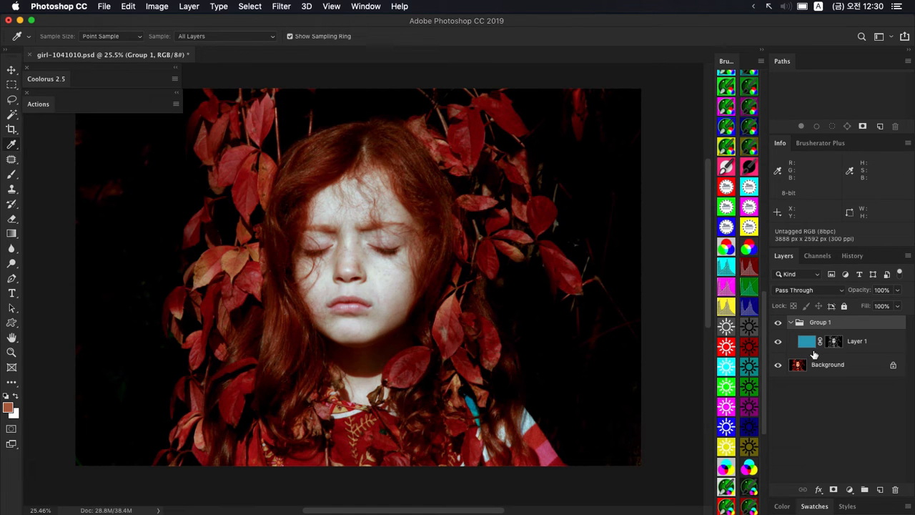
key("super+alt+e")
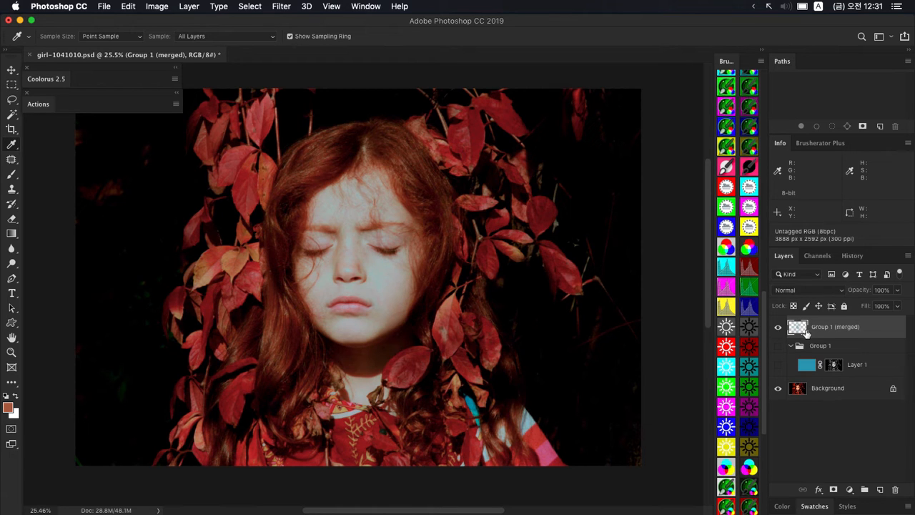
left_click(778, 328)
left_click(778, 346)
left_click(778, 365)
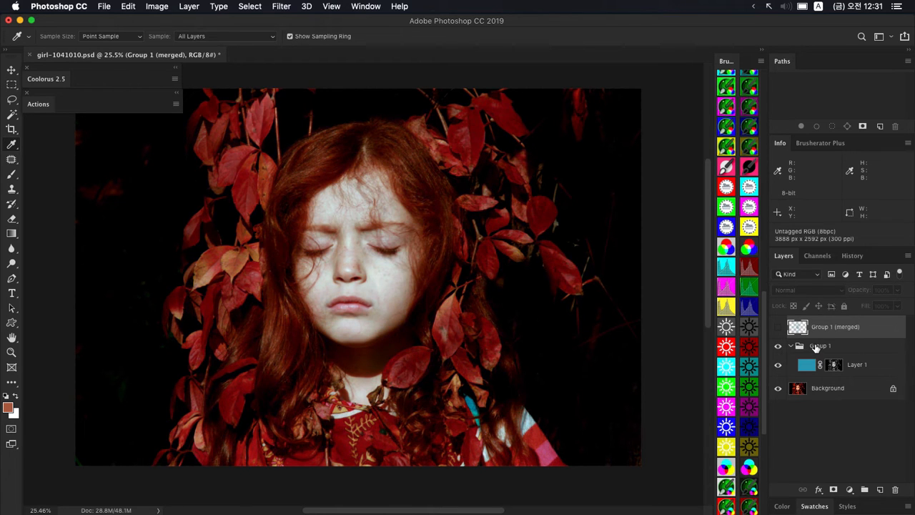
left_click(817, 348)
left_click(778, 346)
left_click(778, 327)
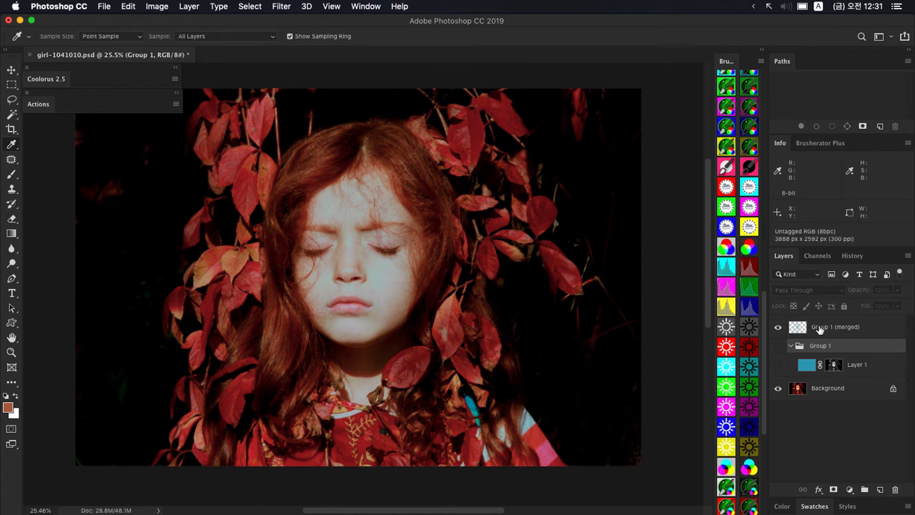
- Set the merged copy's blend mode to Color and add a black layer mask to it
left_click(824, 334)
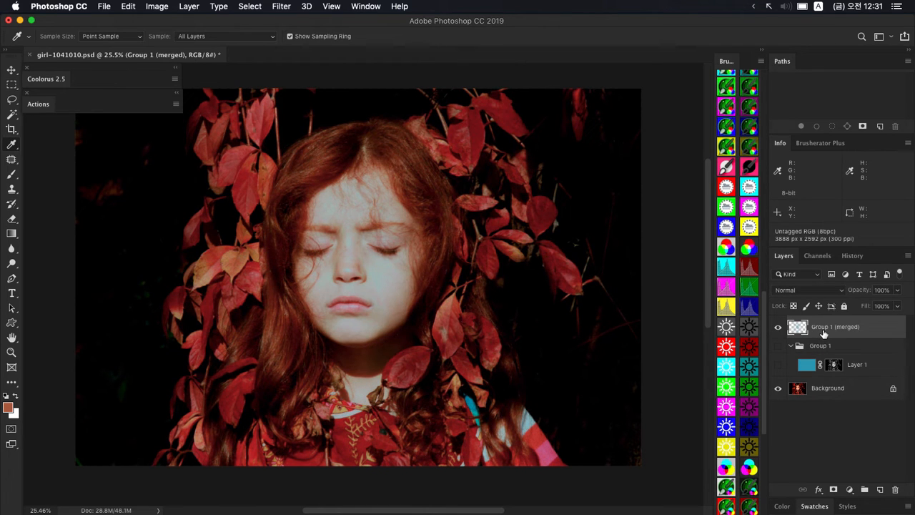
left_click(815, 290)
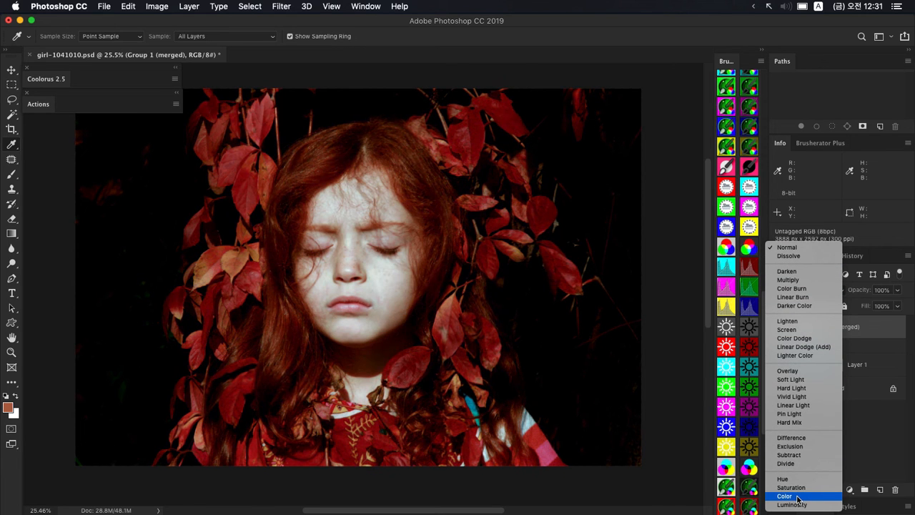
key("Escape")
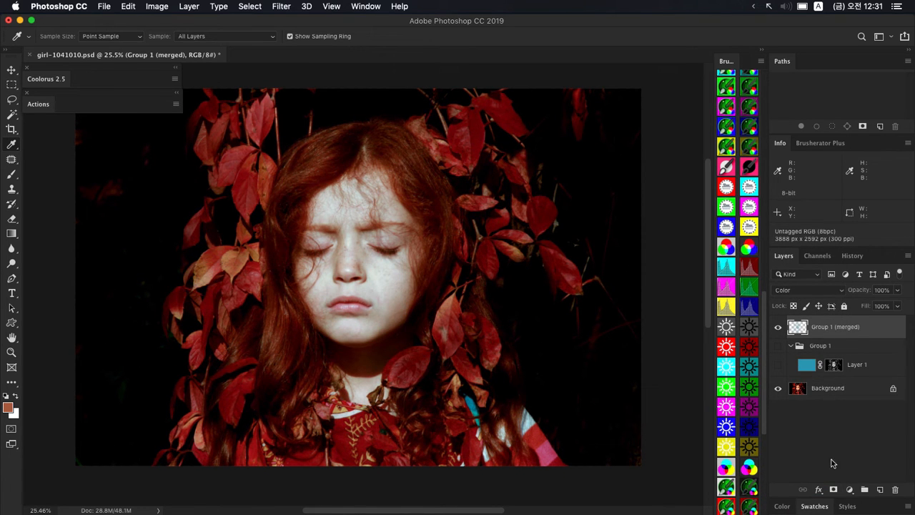
left_click(833, 491)
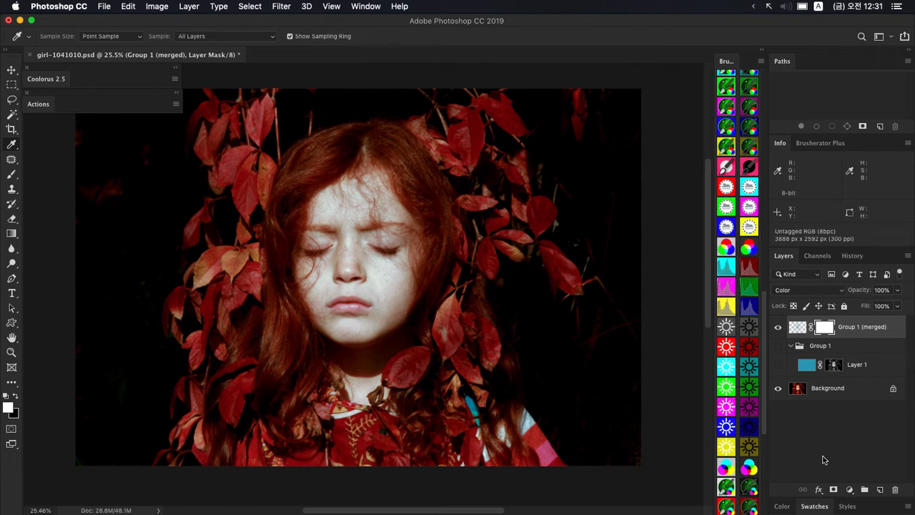
key("super+i")
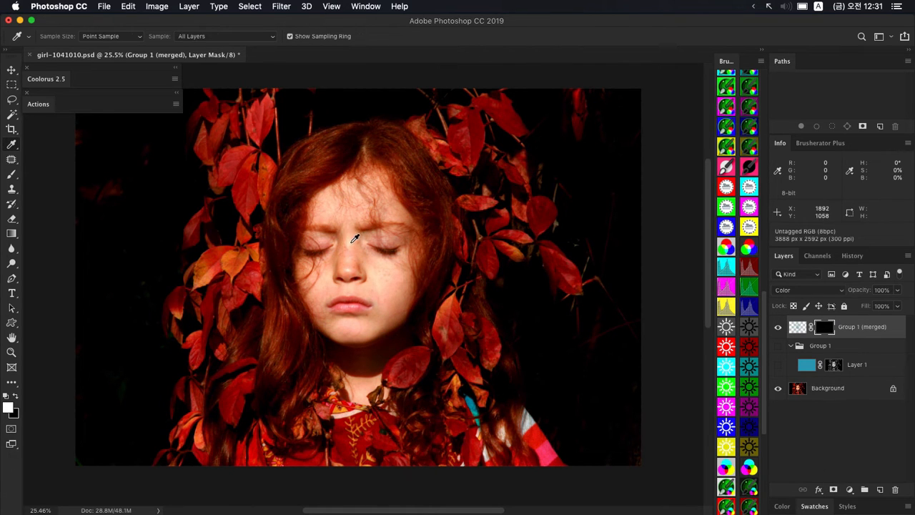
- Paint white over the girl's face on the merged copy's mask with a soft brush at 37% opacity and 50% flow
key("b")
left_click_drag(353, 247, 321, 240)
left_click_drag(342, 211, 374, 227)
mouse_move(364, 234)
left_mouse_down()
mouse_move(337, 214)
mouse_move(380, 229)
left_mouse_up()
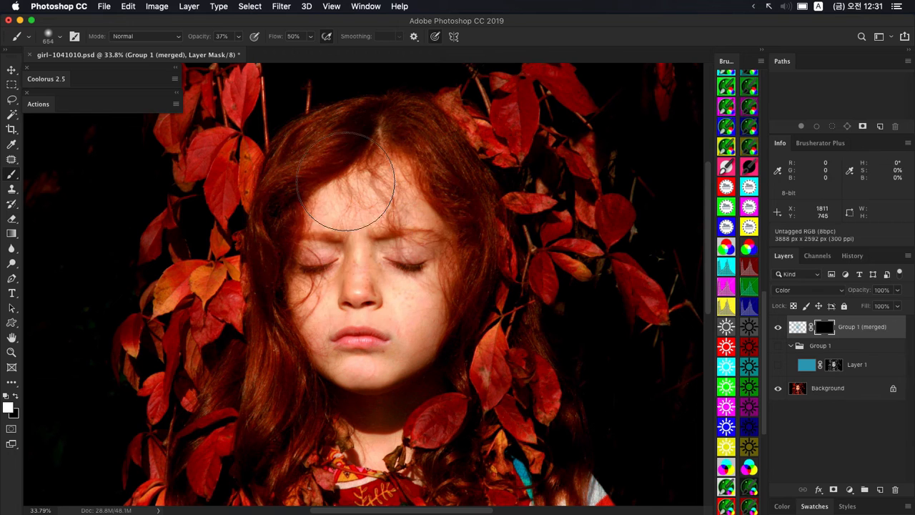
mouse_move(346, 181)
left_mouse_down()
mouse_move(330, 242)
mouse_move(340, 150)
mouse_move(314, 285)
mouse_move(324, 346)
mouse_move(349, 210)
mouse_move(404, 147)
mouse_move(442, 168)
mouse_move(460, 222)
mouse_move(431, 288)
mouse_move(376, 281)
mouse_move(358, 407)
left_mouse_up()
left_click_drag(406, 303, 388, 309)
left_click_drag(363, 262, 321, 321)
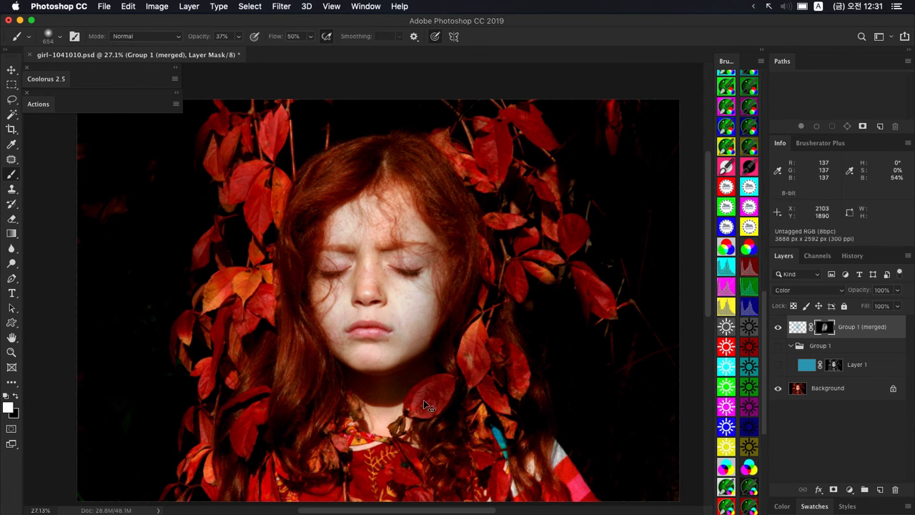
key("super+j")
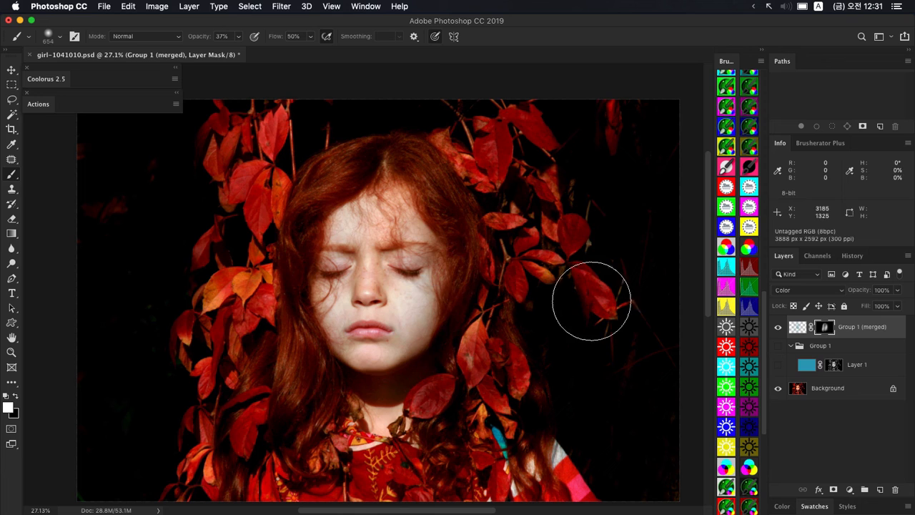
- Hide the masked merged copy, show Group 1, and raise Layer 1's opacity to 99%
left_click(778, 327)
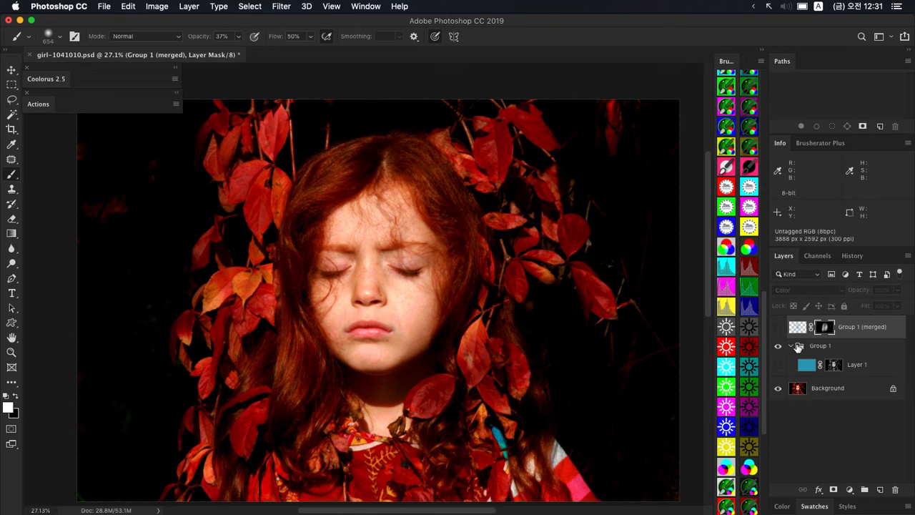
left_click(810, 346)
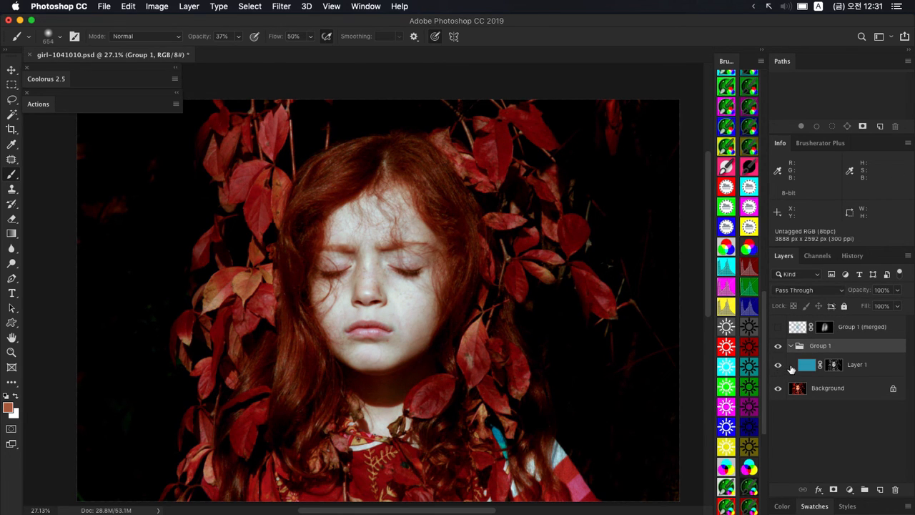
left_click(808, 366)
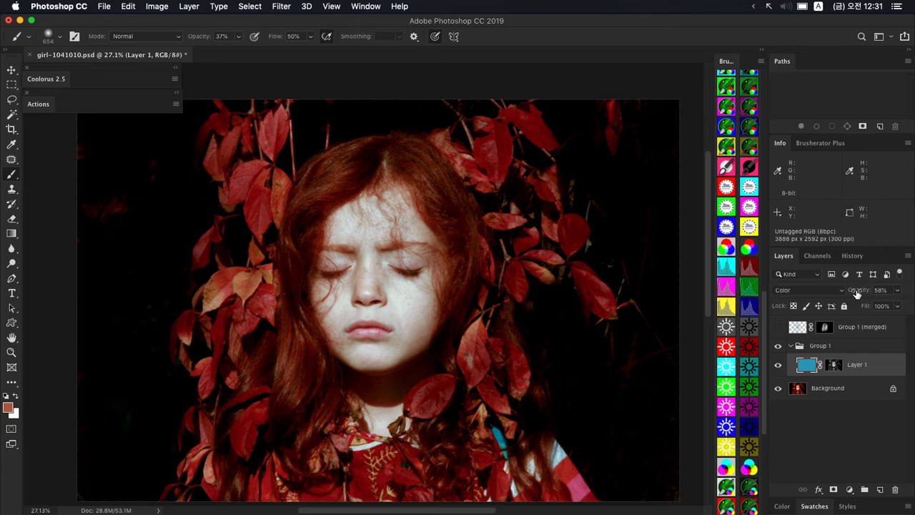
left_click_drag(858, 292, 884, 283)
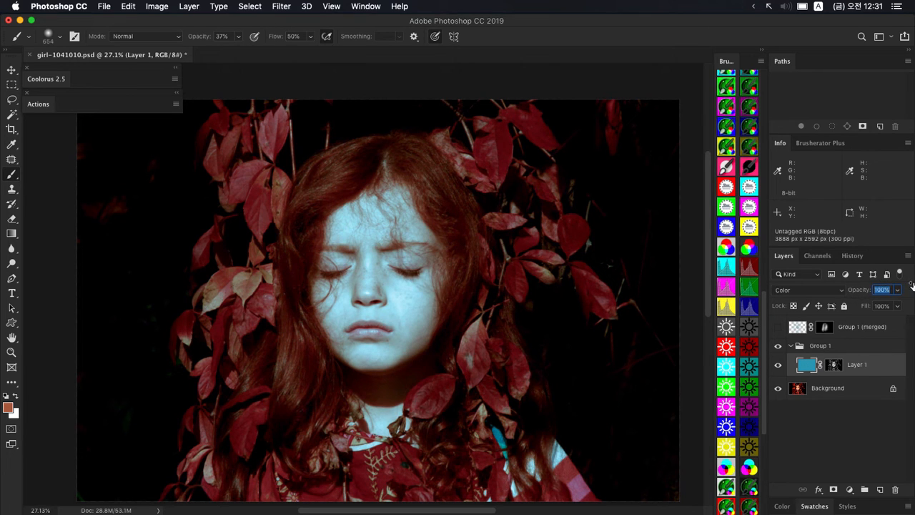
- Lower the density of Layer 1's mask to 78%
left_click(834, 366)
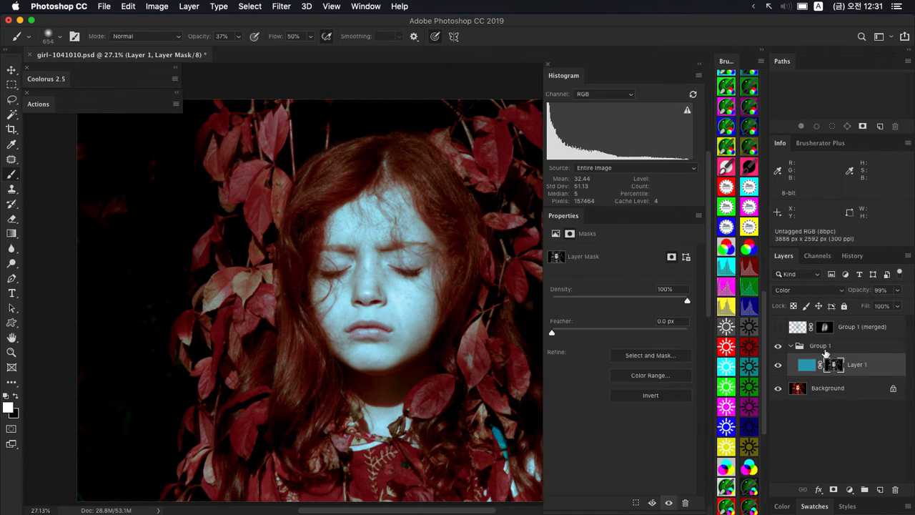
left_click_drag(688, 301, 658, 305)
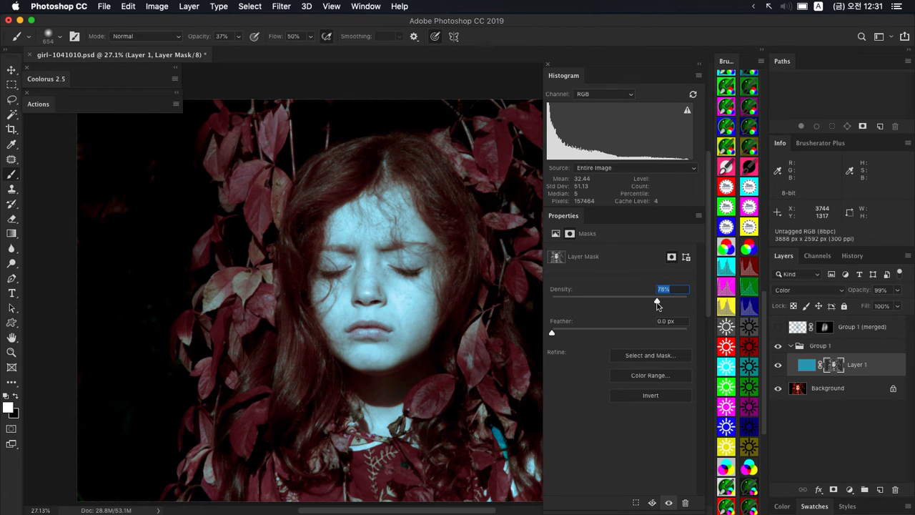
left_click_drag(500, 336, 402, 331)
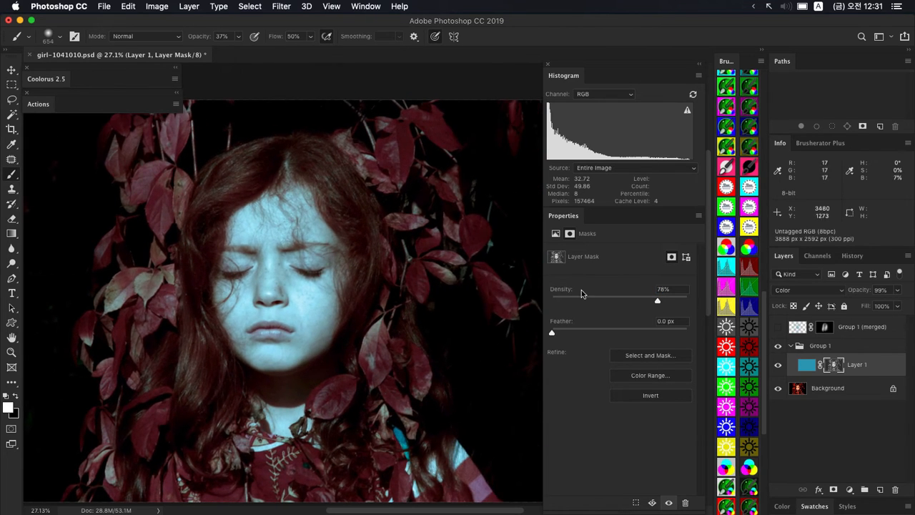
- Stamp a second merged copy of Group 1 and set its blend mode to Color over the visible Background
left_click(827, 348)
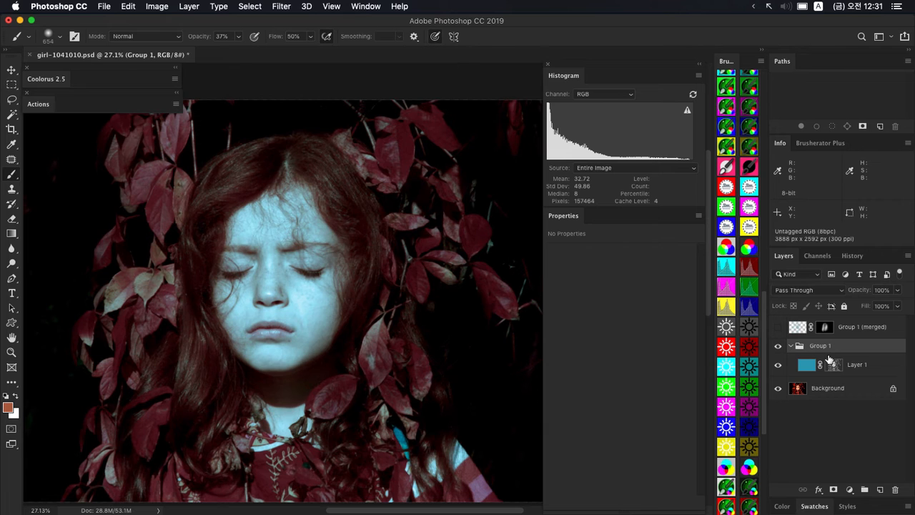
key("super+alt+e")
left_click_drag(778, 369, 778, 411)
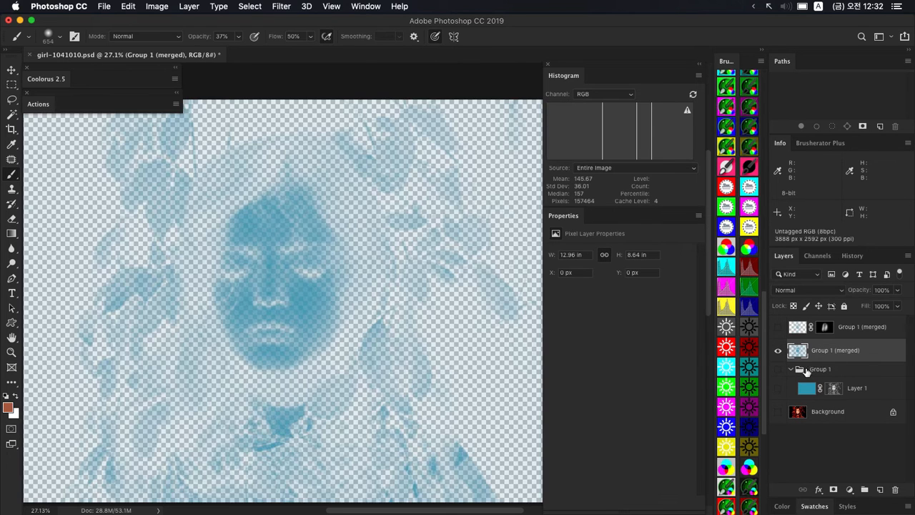
left_click(779, 410)
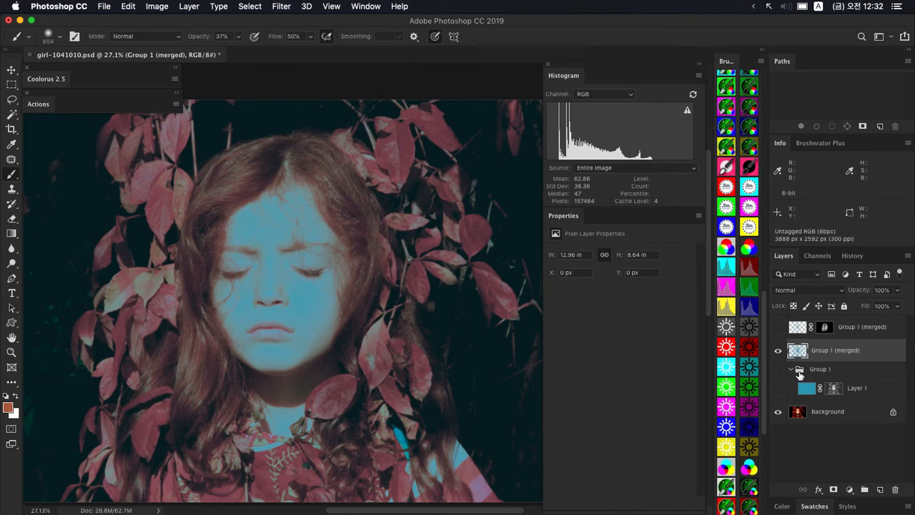
left_click(808, 289)
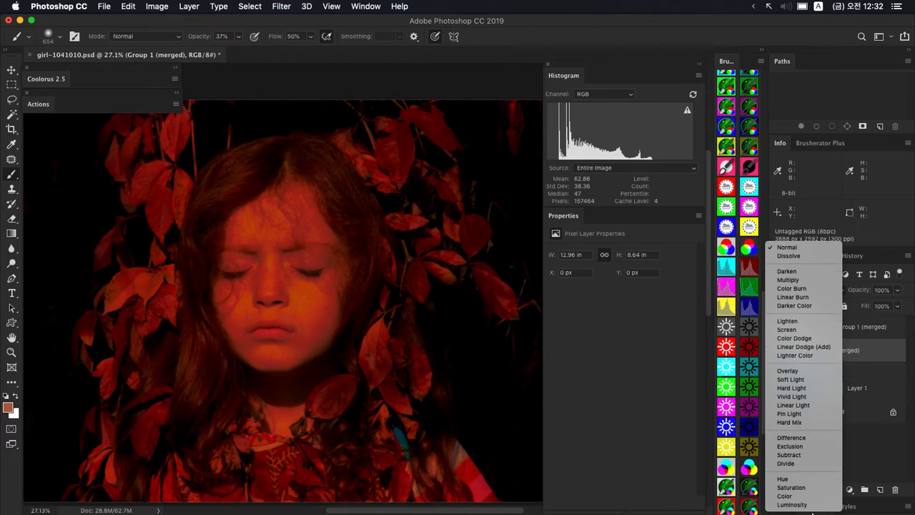
left_click(812, 496)
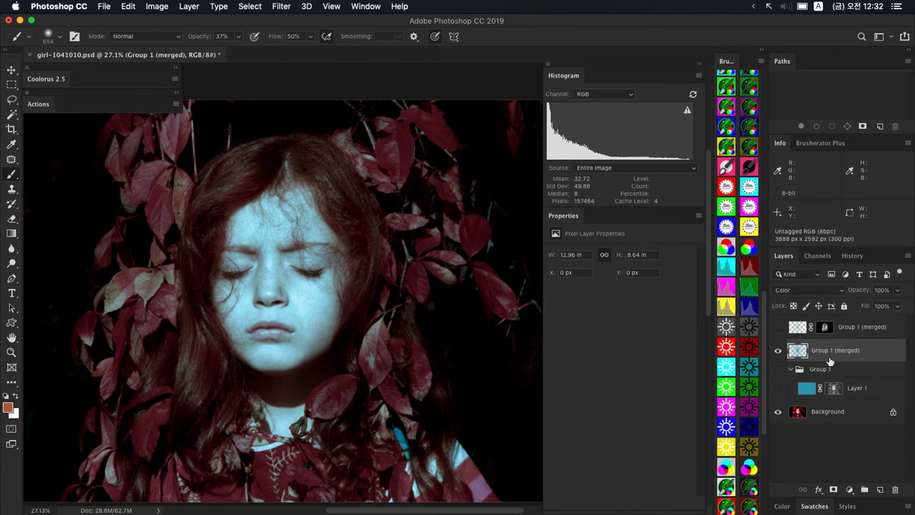
- Move the second merged copy above the masked one, with both visible, and give it a black layer mask
left_click_drag(826, 351, 826, 327)
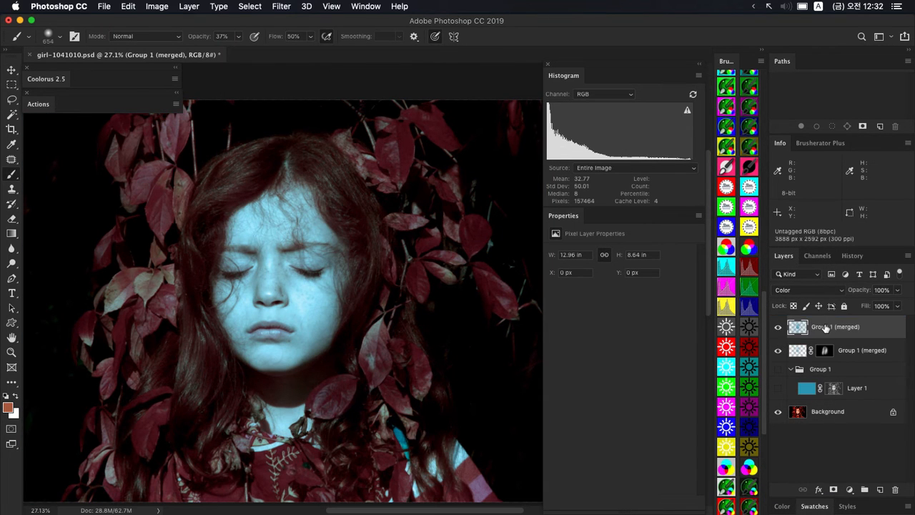
left_click(834, 489)
key("super+i")
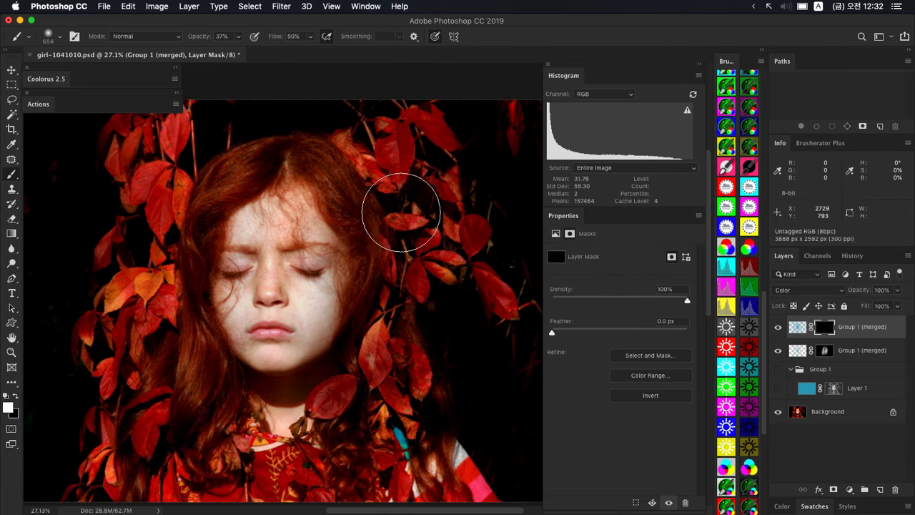
- Paint white on the second copy's mask over the leaves and hair around the face, enlarging the brush to 1020
key("bracketright")
mouse_move(374, 148)
left_mouse_down()
mouse_move(373, 179)
mouse_move(374, 164)
mouse_move(414, 247)
left_mouse_up()
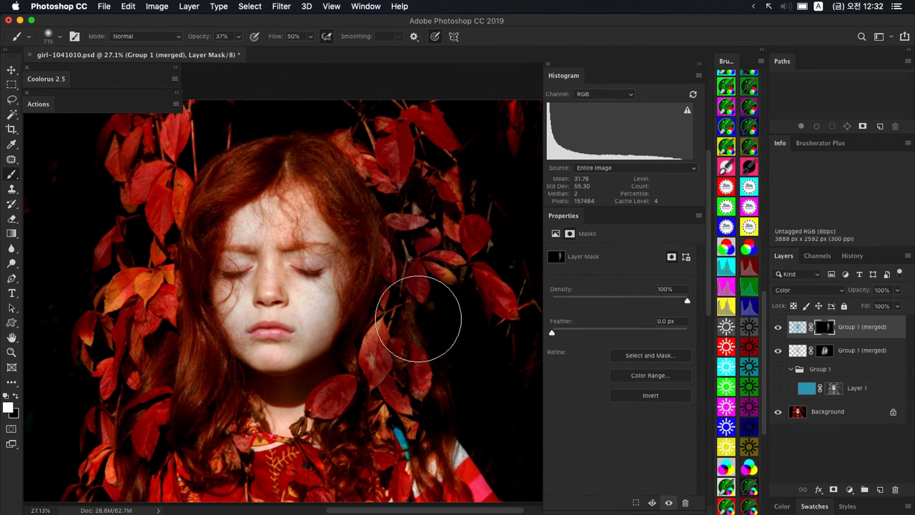
left_click_drag(429, 317, 413, 323)
key("bracketright")
key("bracketright")
key("bracketright")
key("bracketright")
mouse_move(239, 149)
left_mouse_down()
mouse_move(209, 272)
mouse_move(234, 426)
left_mouse_up()
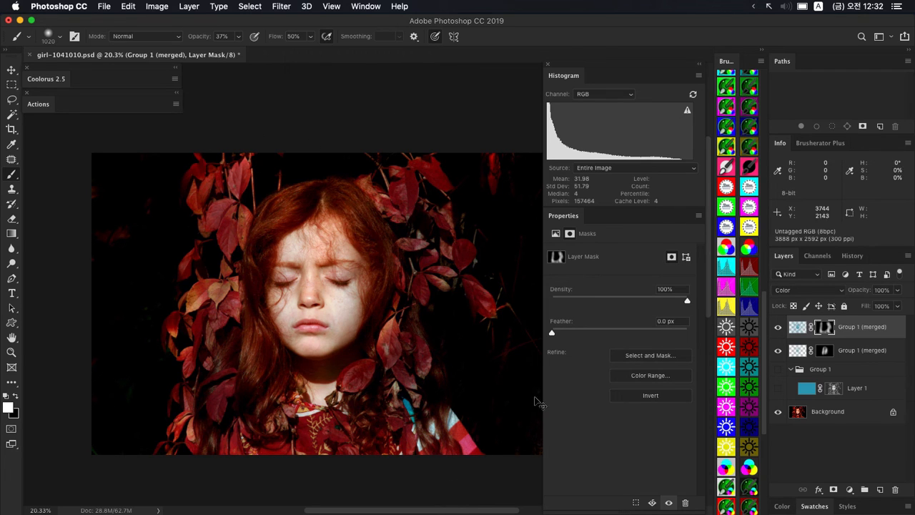
- Compare the portrait with the masked merged copies hidden and shown
left_click(856, 349)
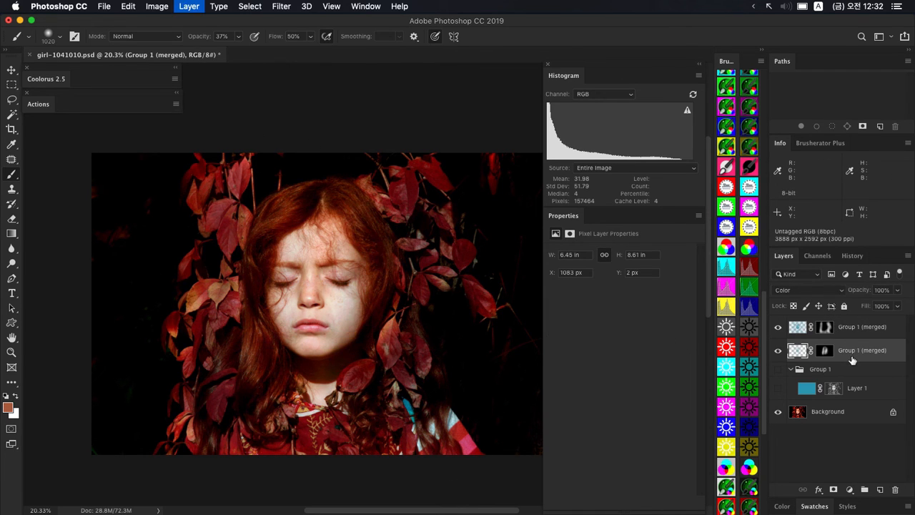
left_click(853, 329)
key("super+comma")
key("super+comma")
key("super+comma")
key("super+comma")
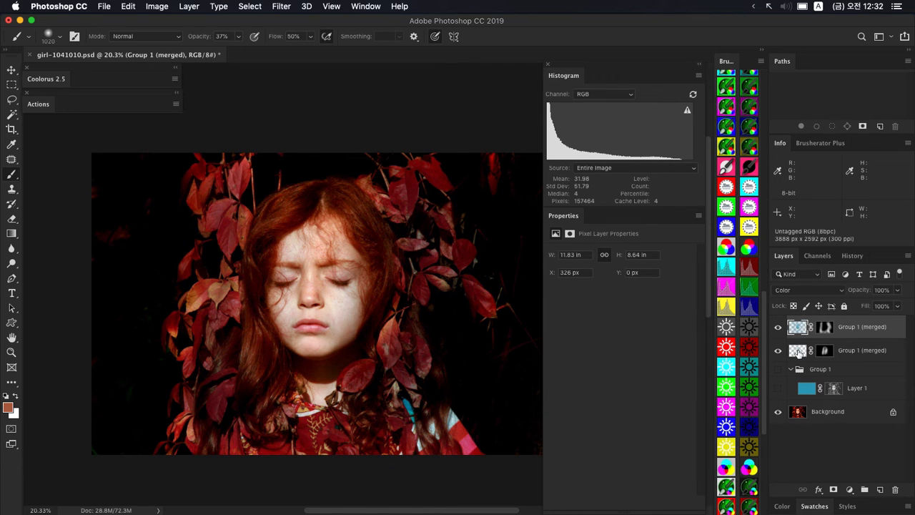
- Hide both masked merged copies, show Group 1 with its layer, and select the group
left_click(778, 326)
left_click(778, 369)
left_click(778, 350)
left_click(825, 377)
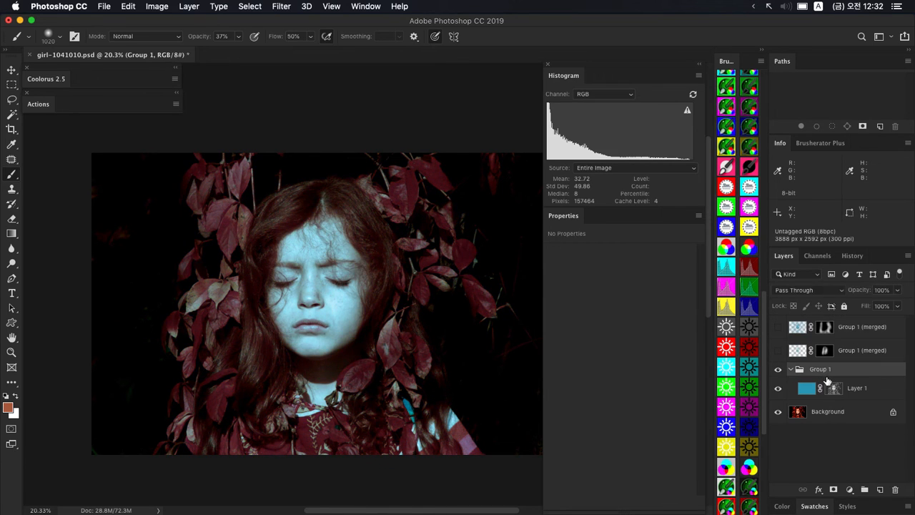
- Compare the portrait with Group 1 and its blue overlay layer hidden and shown
left_click_drag(779, 386, 778, 369)
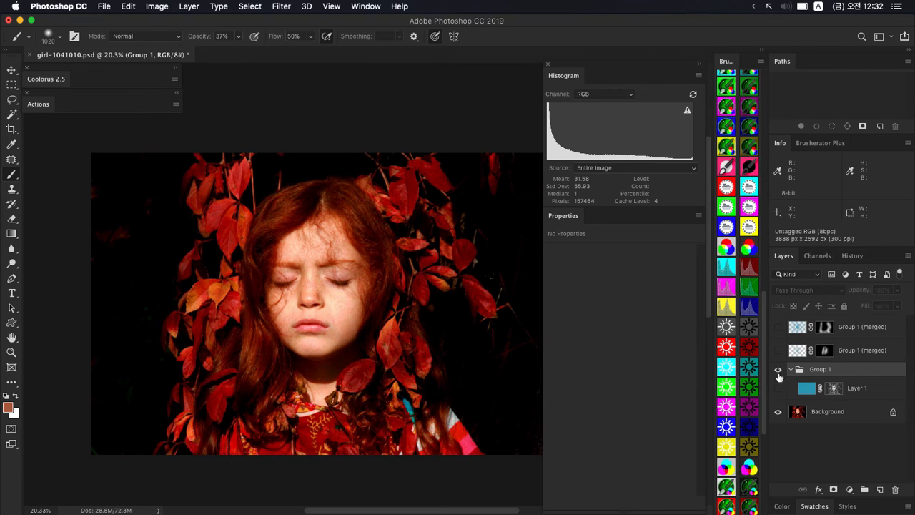
left_click(778, 370)
left_click(780, 371)
key("alt+]")
left_click(824, 373)
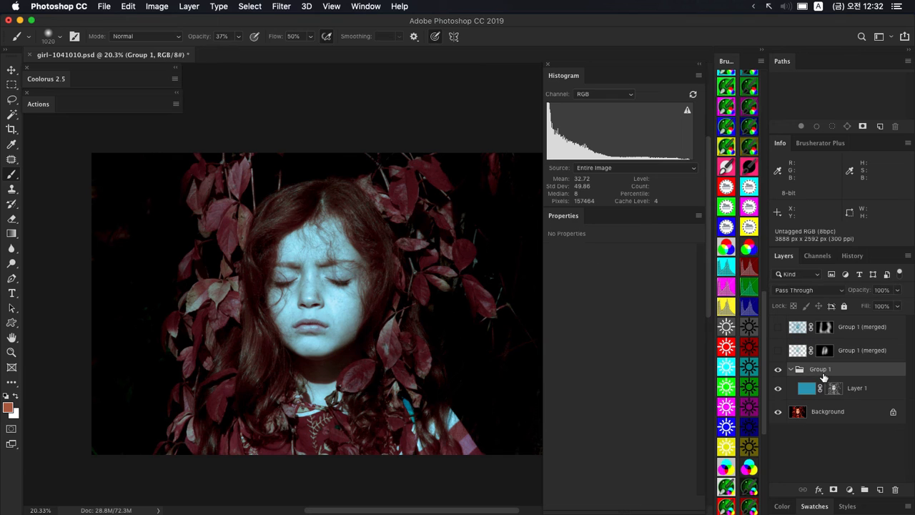
- Hide Group 1 with its layer, show both masked merged copies, and select the two copies together
left_click(779, 371)
left_click_drag(778, 329, 778, 352)
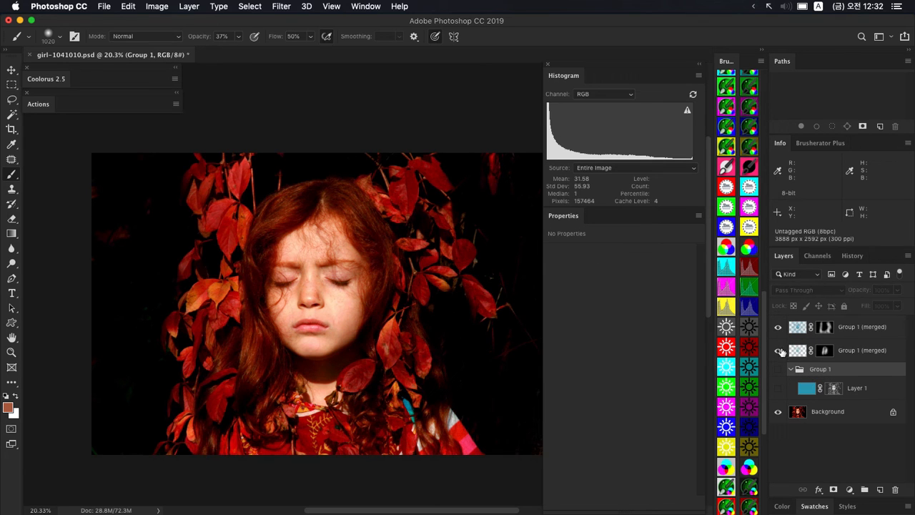
left_click(843, 330)
left_click(846, 355, "shift")
- Compare the whole portrait and the face close up with both masked merged copies hidden and shown
key("super+comma")
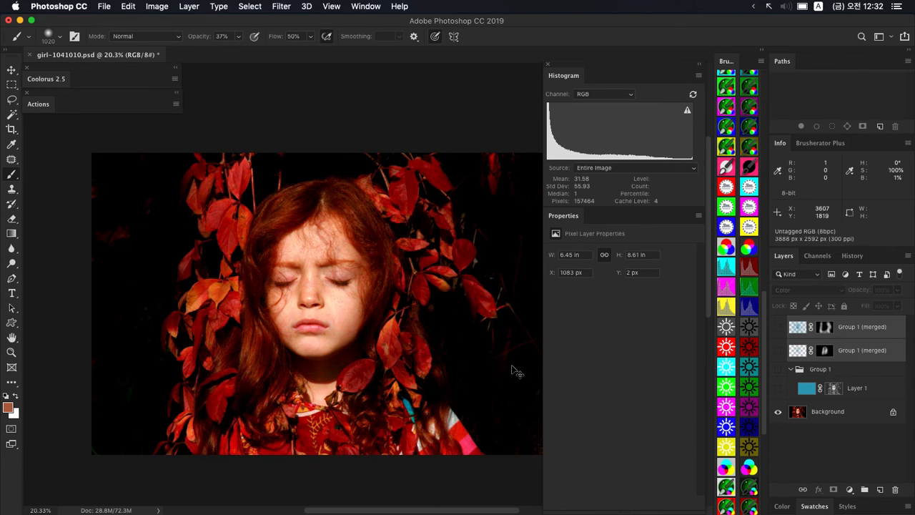
key("super+comma")
key("super+comma")
key("super+comma")
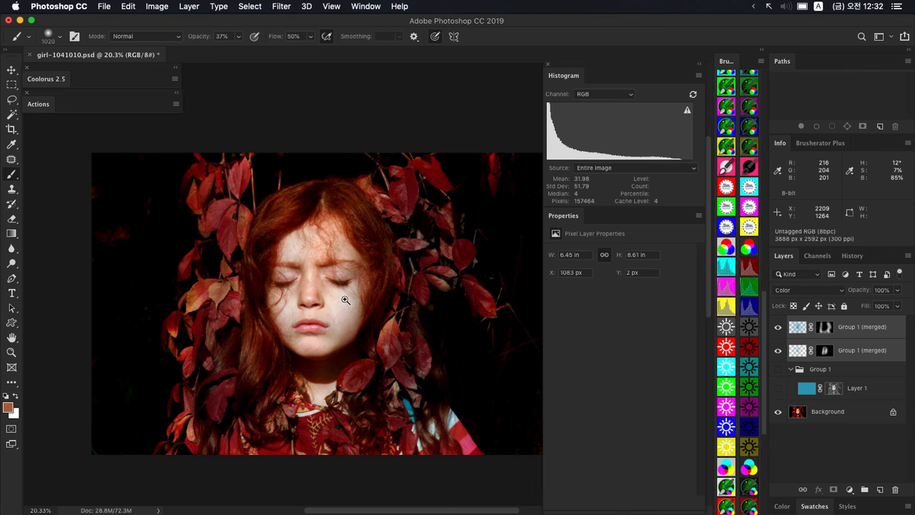
scroll(419, 339, "up", 5)
key("super+comma")
key("super+comma")
key("super+comma")
key("super+comma")
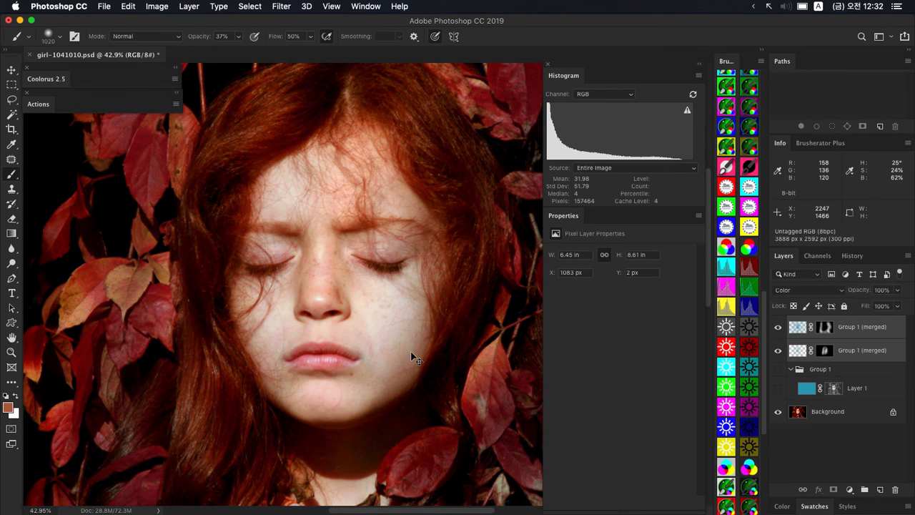
key("super+comma")
key("super+comma")
key("super+comma")
key("super+comma")
key("super+comma")
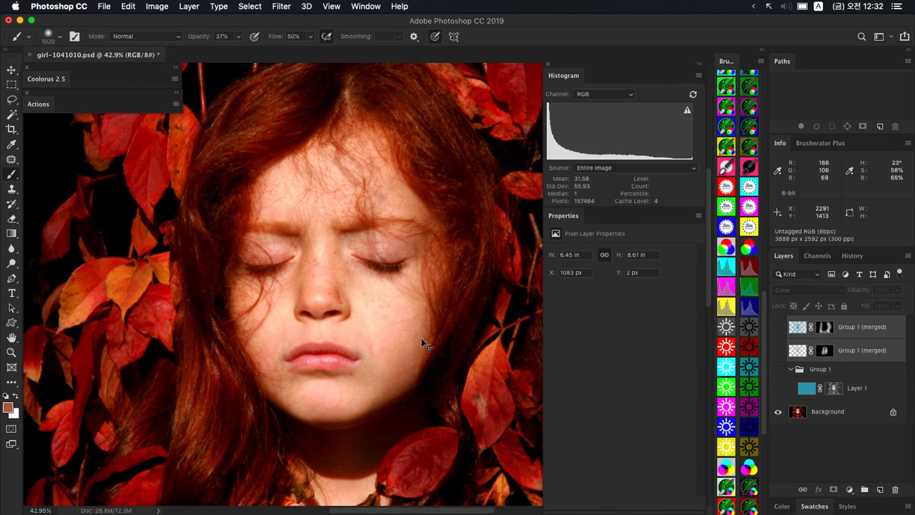
scroll(424, 315, "down", 3)
key("super+comma")
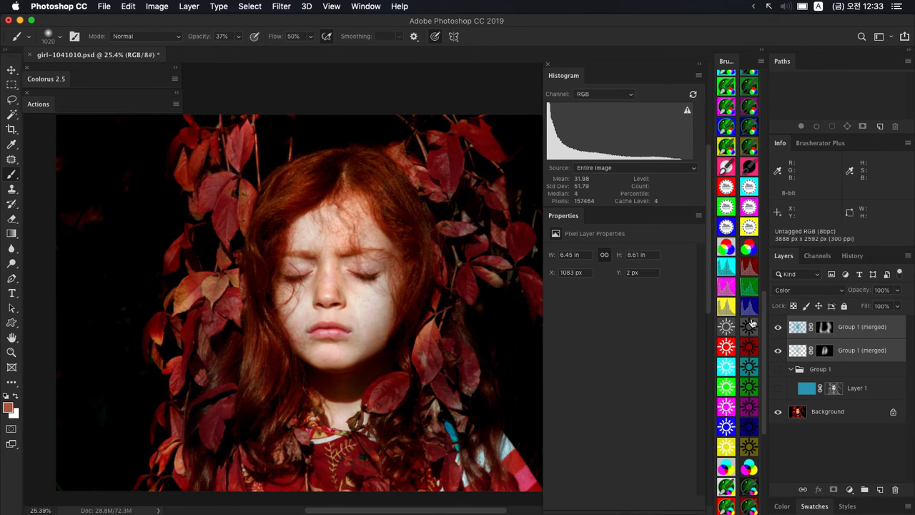
- Add a Curves adjustment above the merged copies and raise its Red channel with a point at input 118, output 129
left_click(849, 334)
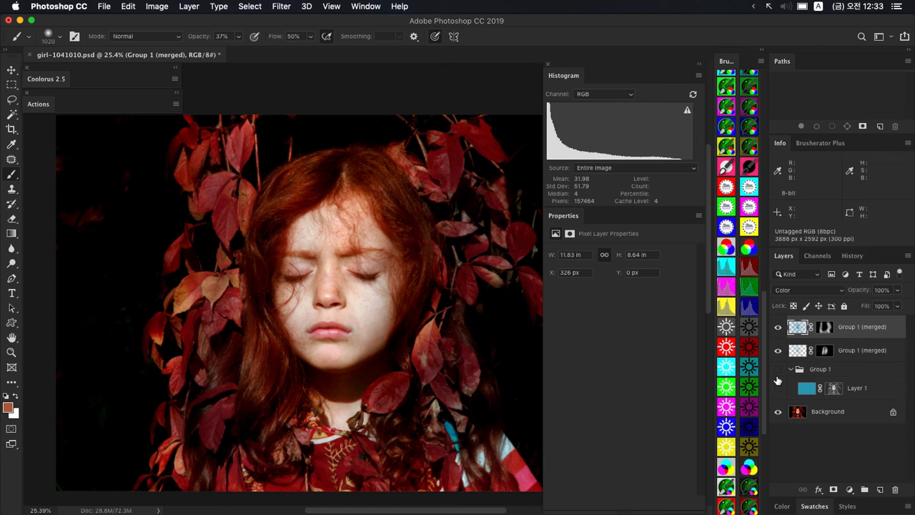
key("super+m")
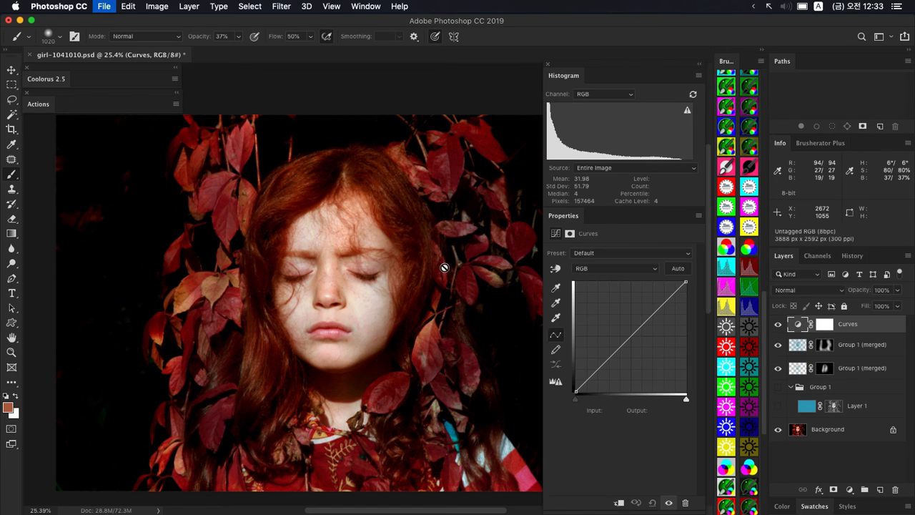
scroll(415, 259, "up", 3)
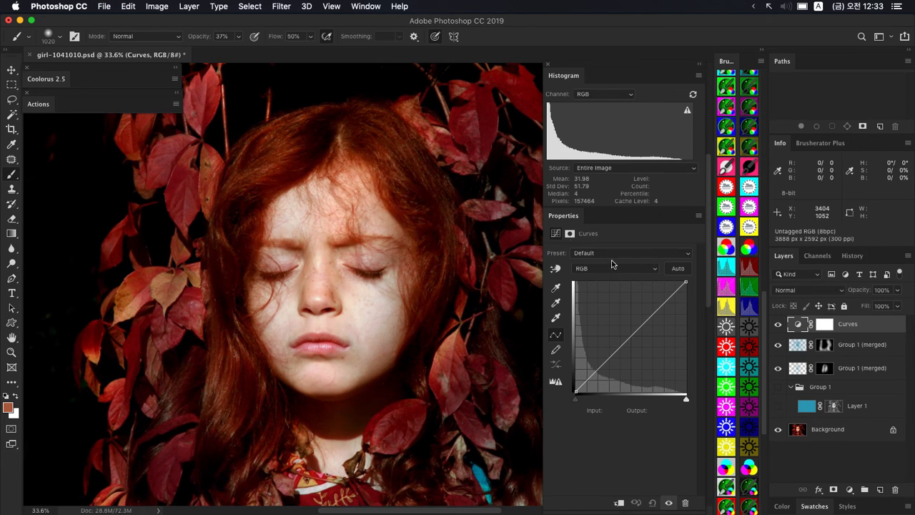
left_click(627, 270)
left_click(625, 276)
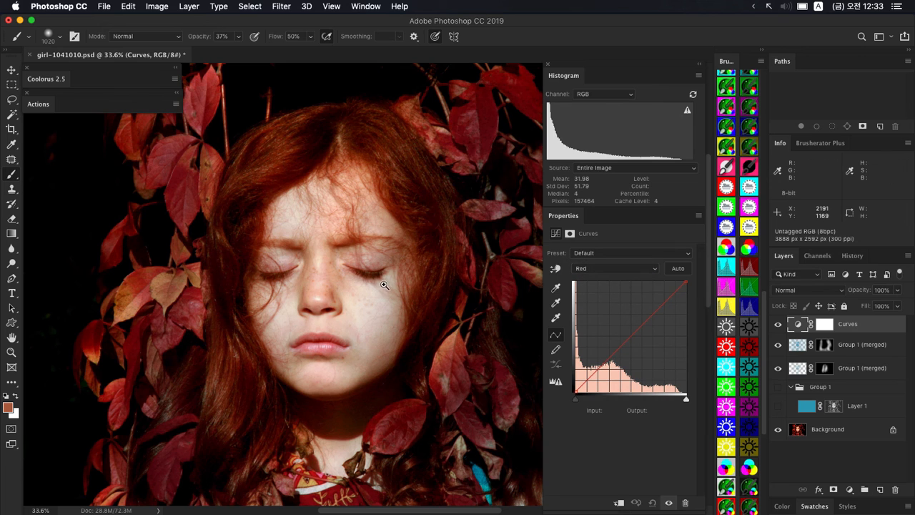
scroll(385, 284, "up", 2)
left_click(627, 334)
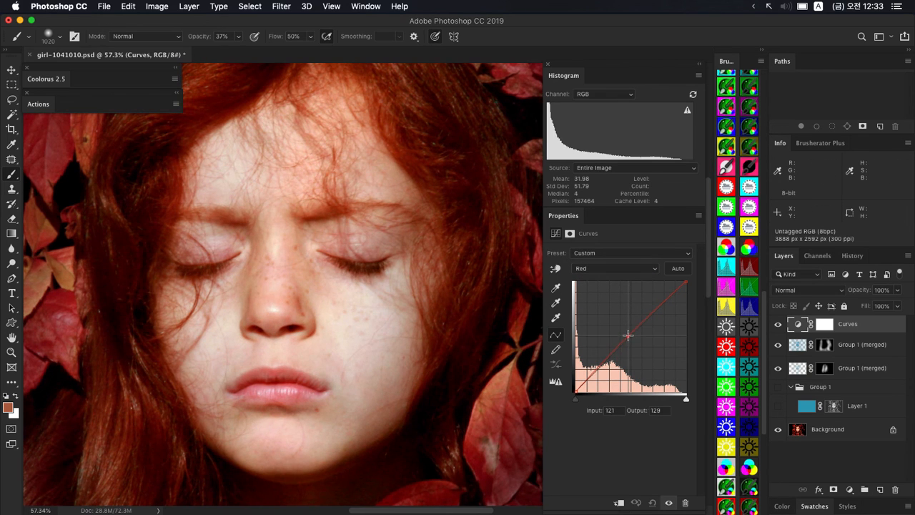
left_click_drag(627, 334, 626, 335)
- Set the Curves adjustment layer's opacity to 42%
scroll(445, 352, "down", 3)
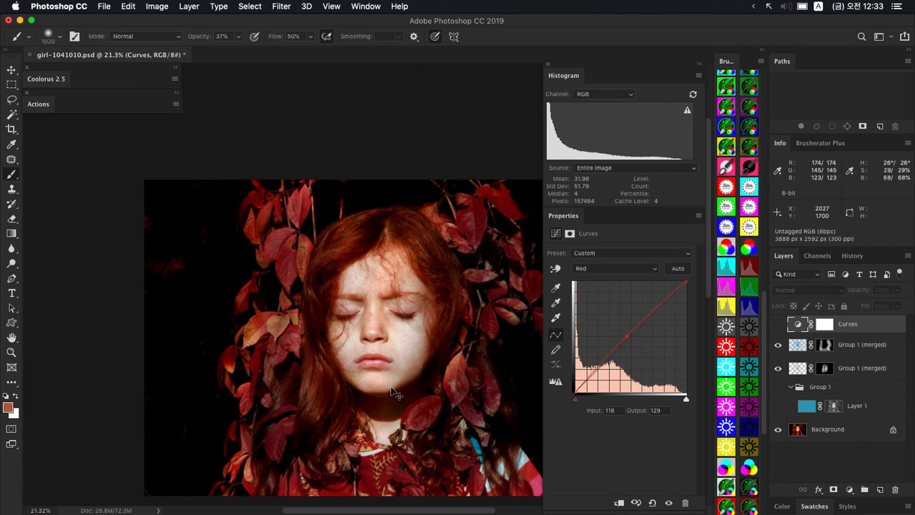
left_click_drag(861, 294, 369, 345)
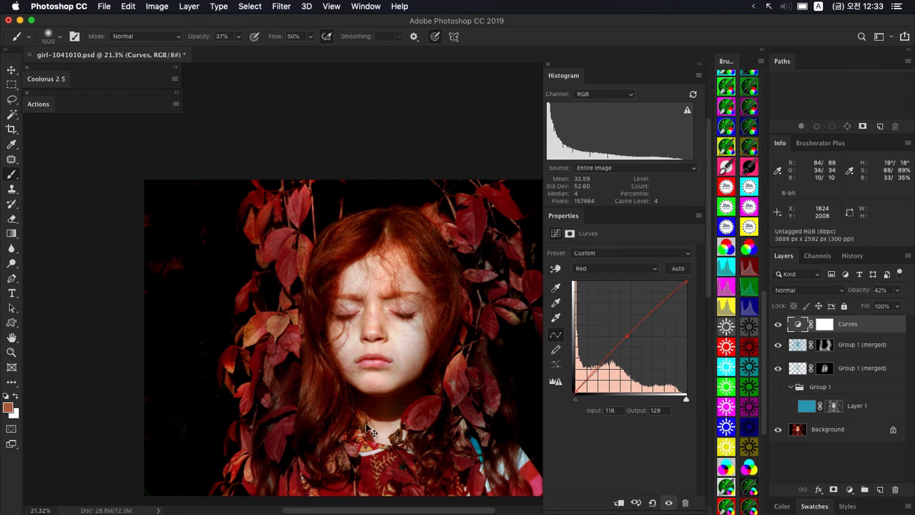
scroll(403, 417, "up", 2)
scroll(423, 321, "right", 3)
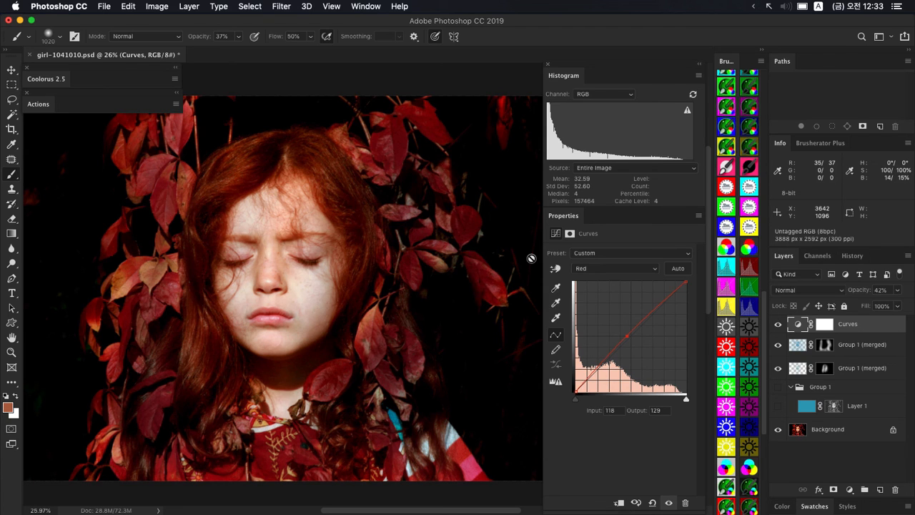
scroll(531, 258, "right", 1)
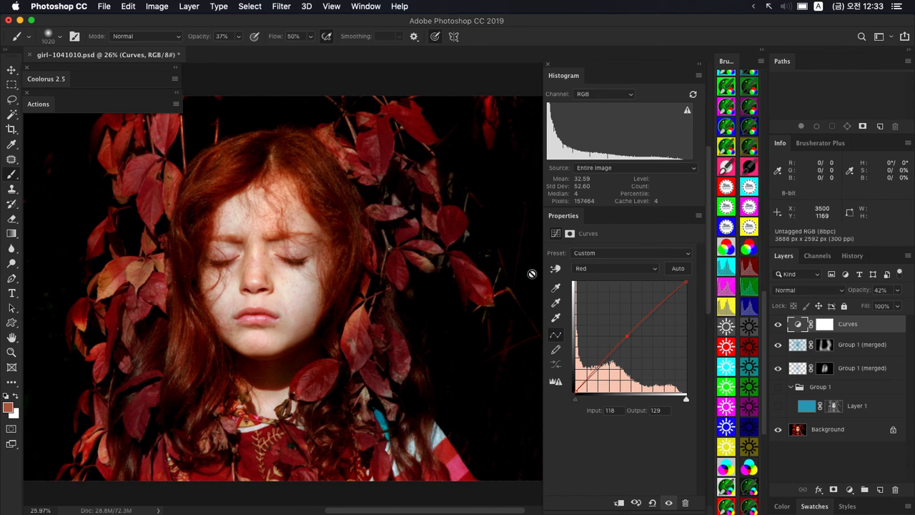
- Select the Curves layer with both merged copies and compare the portrait with all three hidden and shown
left_click(845, 371, "shift")
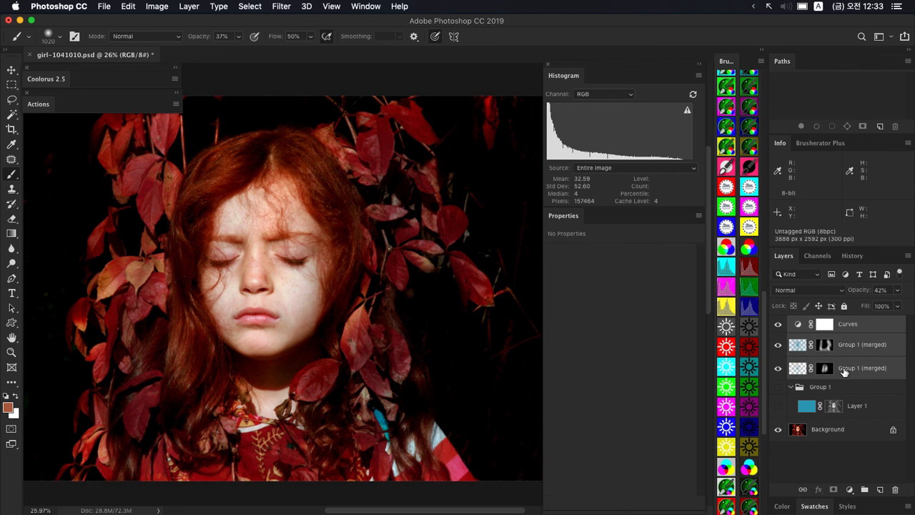
key("super+comma")
key("super+comma")
left_click_drag(285, 334, 322, 335)
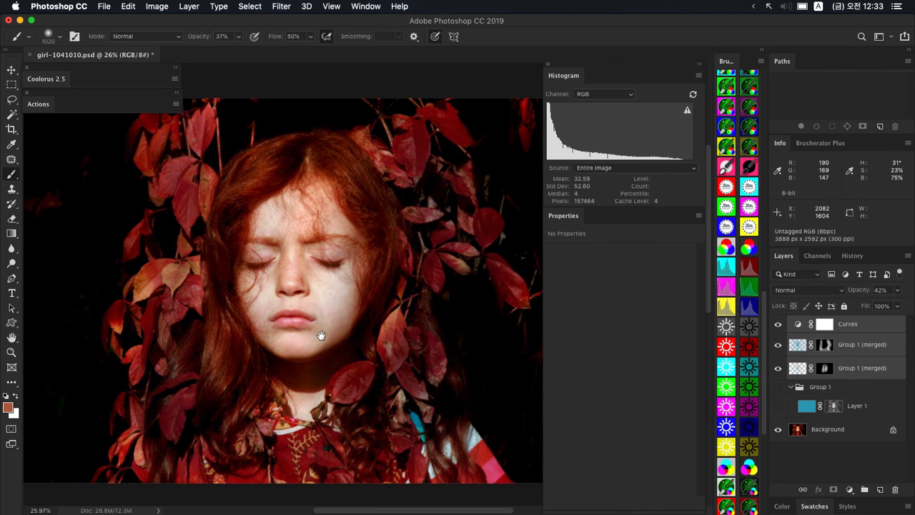